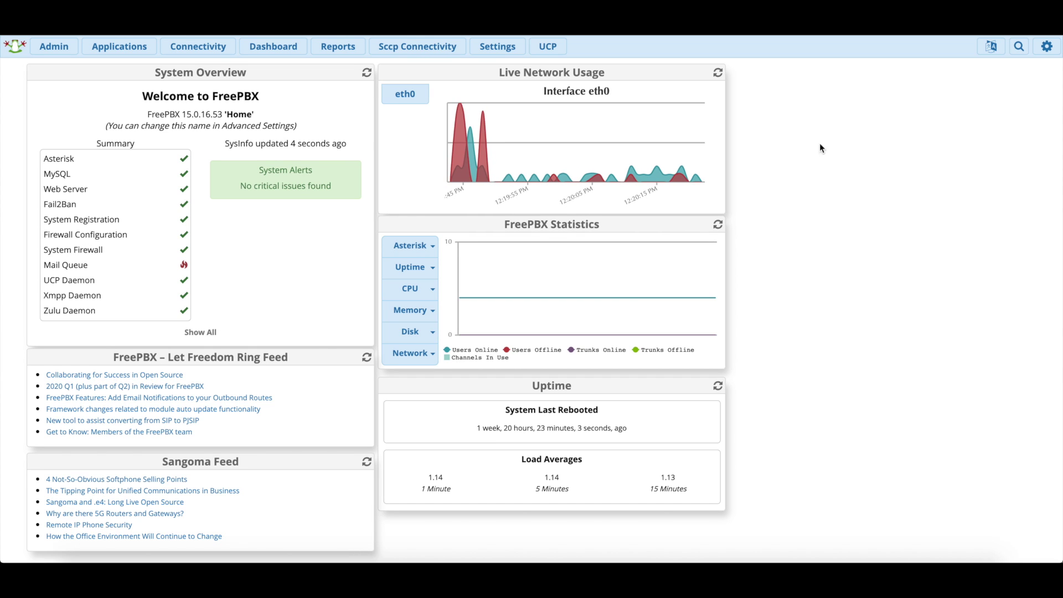
# Expand the Sccp Connectivity menu on the FreePBX dashboard to show its pages
pyautogui.click(396, 49)
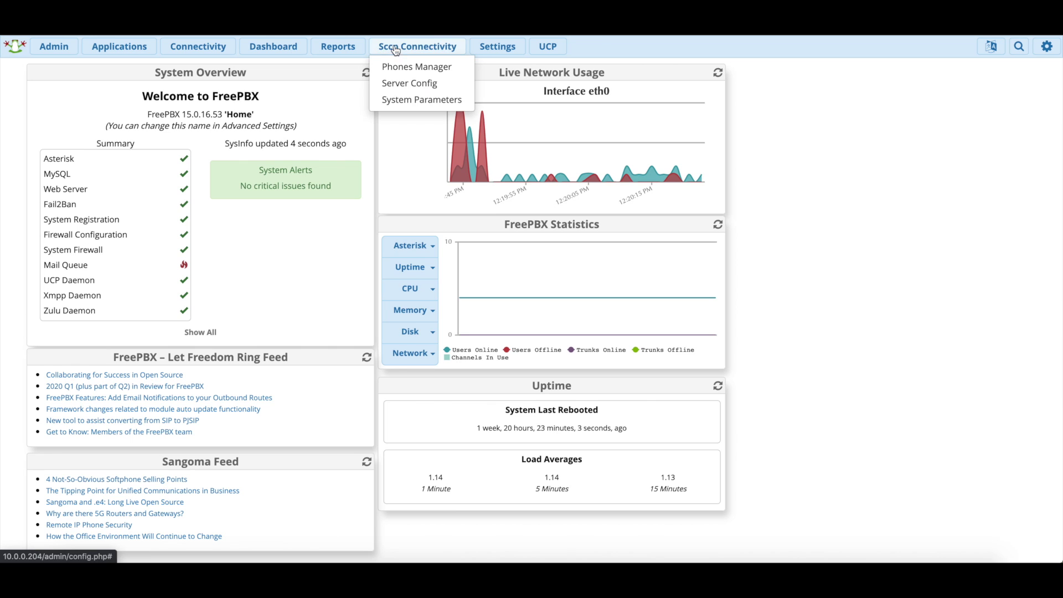
pyautogui.click(432, 49)
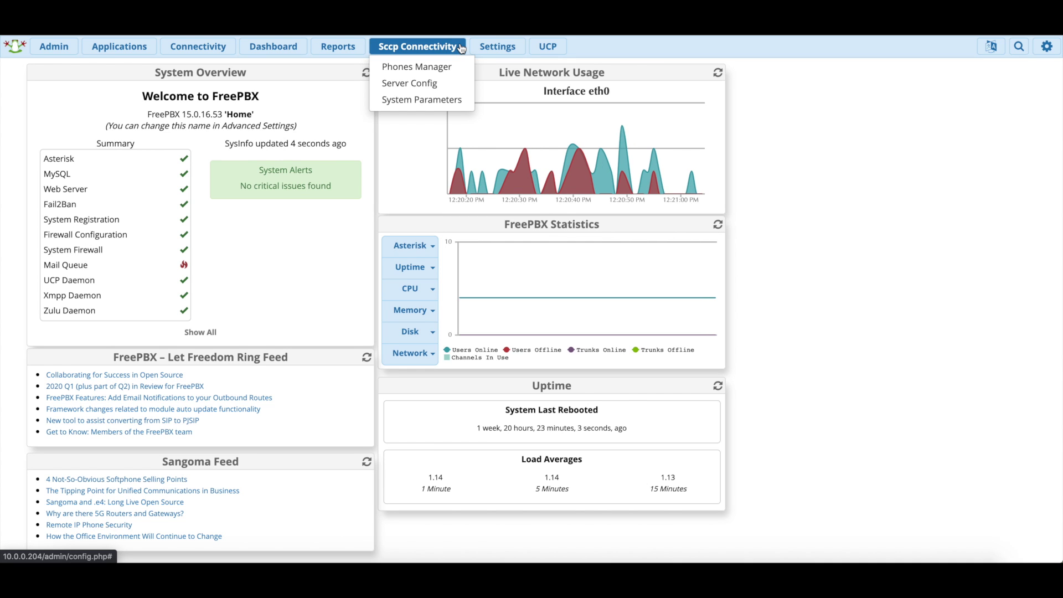
# Open Admin > Module Admin and scroll down to the SCCP Connectivity section
pyautogui.click(54, 47)
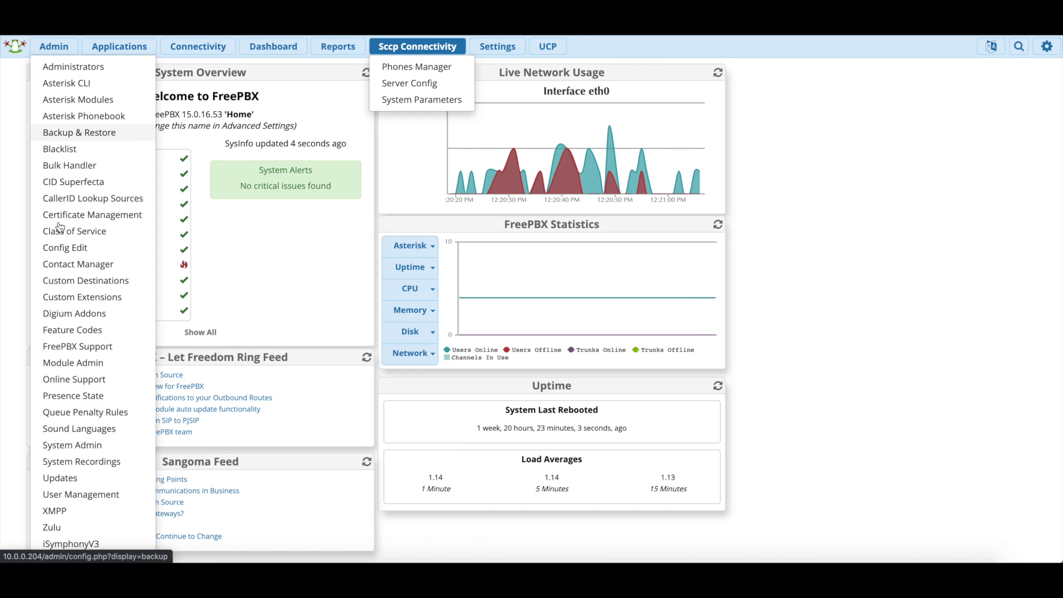
pyautogui.click(84, 366)
pyautogui.scroll(-18, 182, 308)
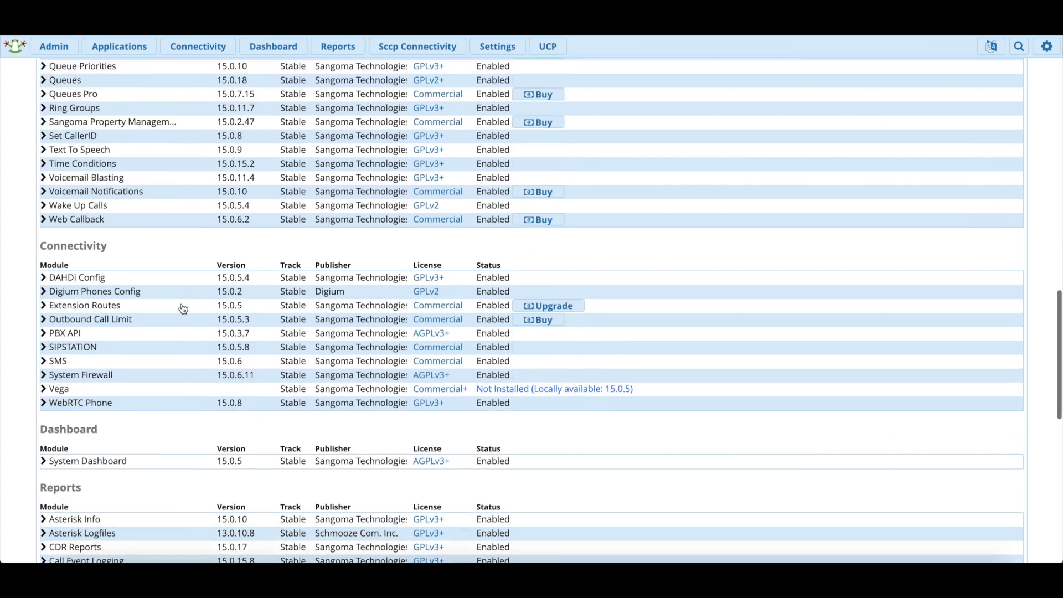
pyautogui.scroll(-10, 183, 309)
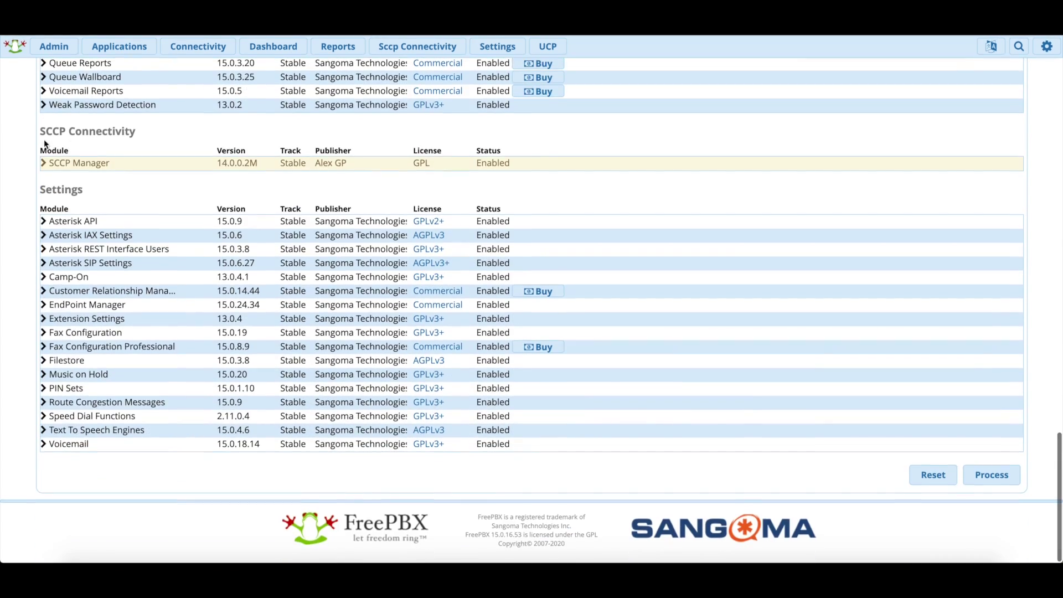
pyautogui.moveTo(34, 133); pyautogui.dragTo(143, 140)
pyautogui.click(142, 140)
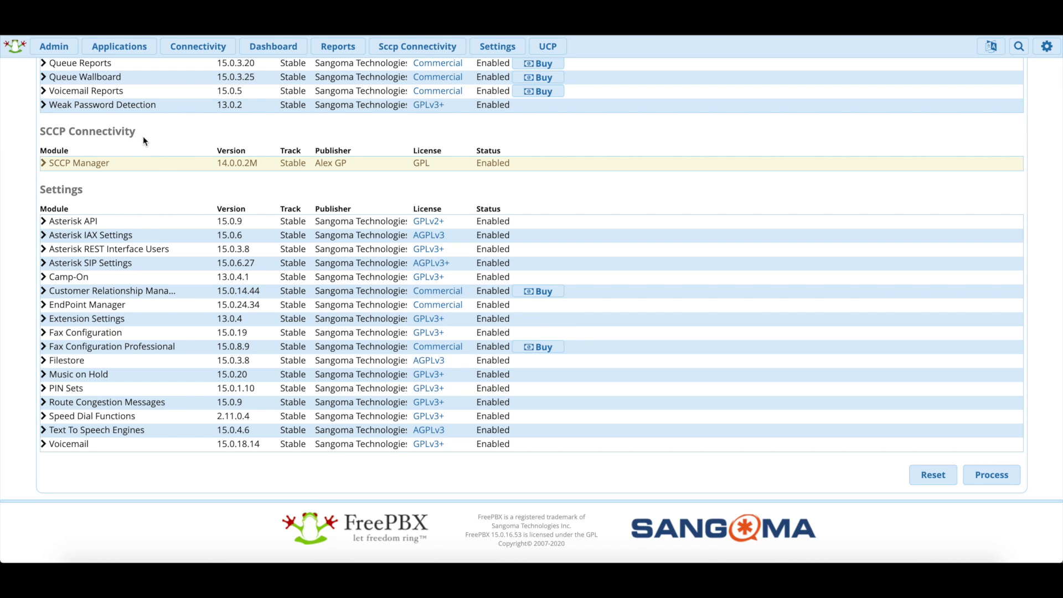
# Expand the SCCP Manager module details and read its unsigned-module notice
pyautogui.click(153, 165)
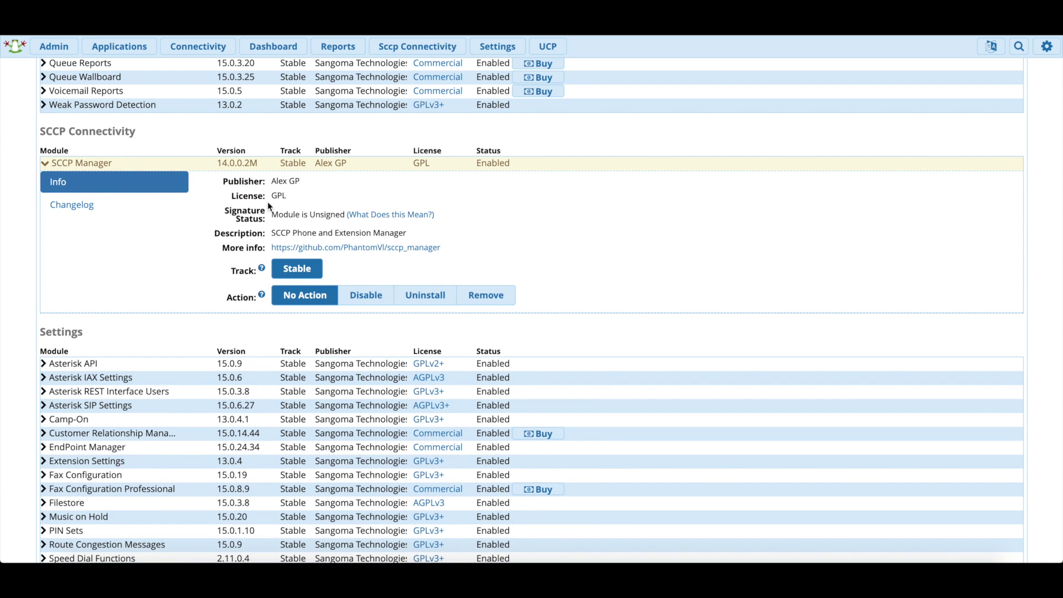
pyautogui.moveTo(272, 220); pyautogui.dragTo(442, 220)
pyautogui.click(443, 222)
pyautogui.scroll(20, 232, 276)
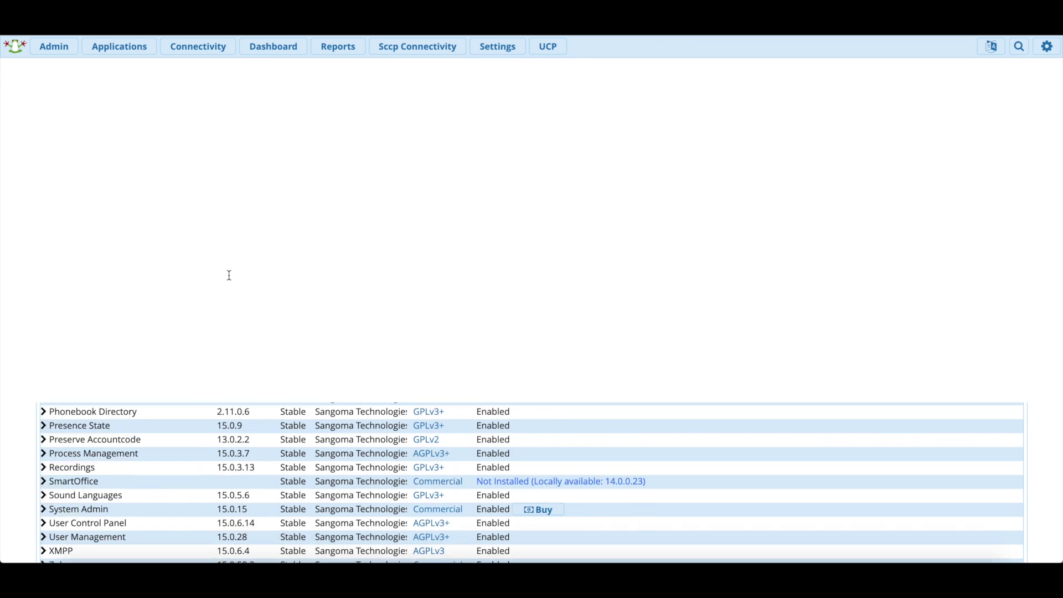
pyautogui.scroll(-1, 263, 269)
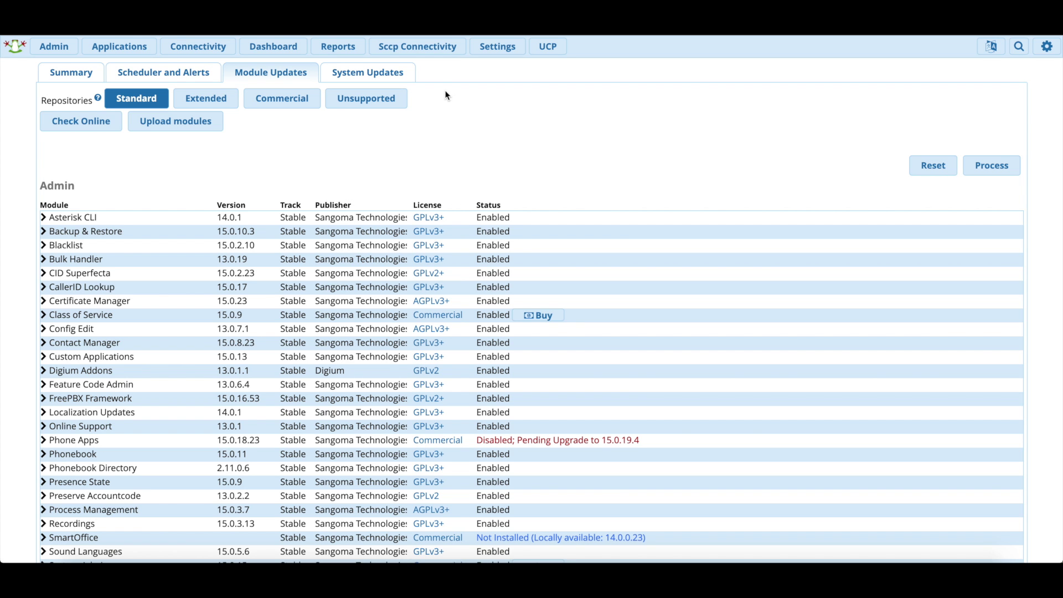
pyautogui.scroll(-20, 358, 232)
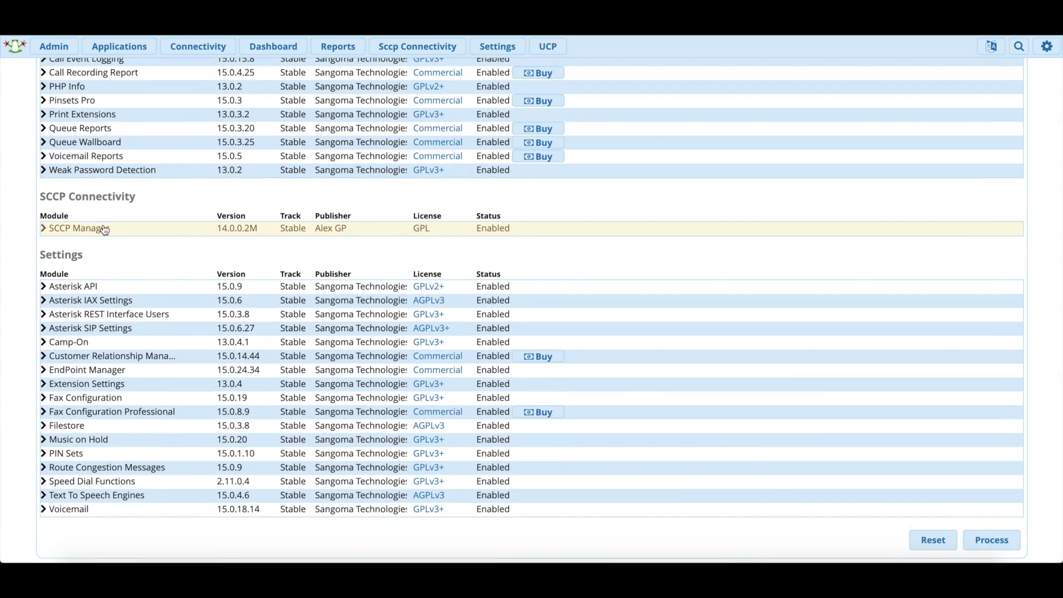
pyautogui.scroll(18, 222, 194)
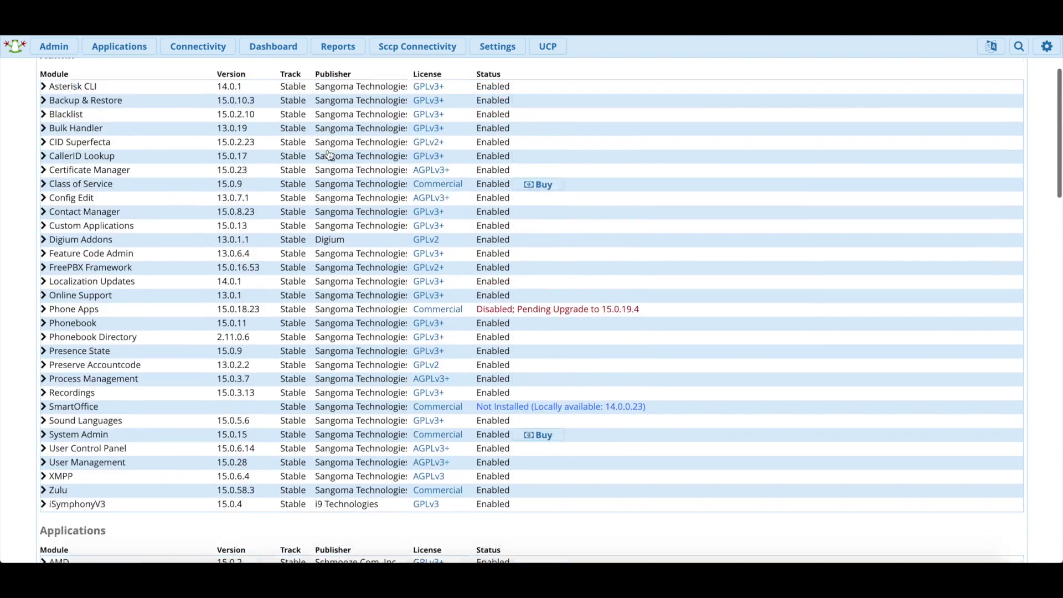
pyautogui.scroll(4, 326, 144)
pyautogui.click(428, 74)
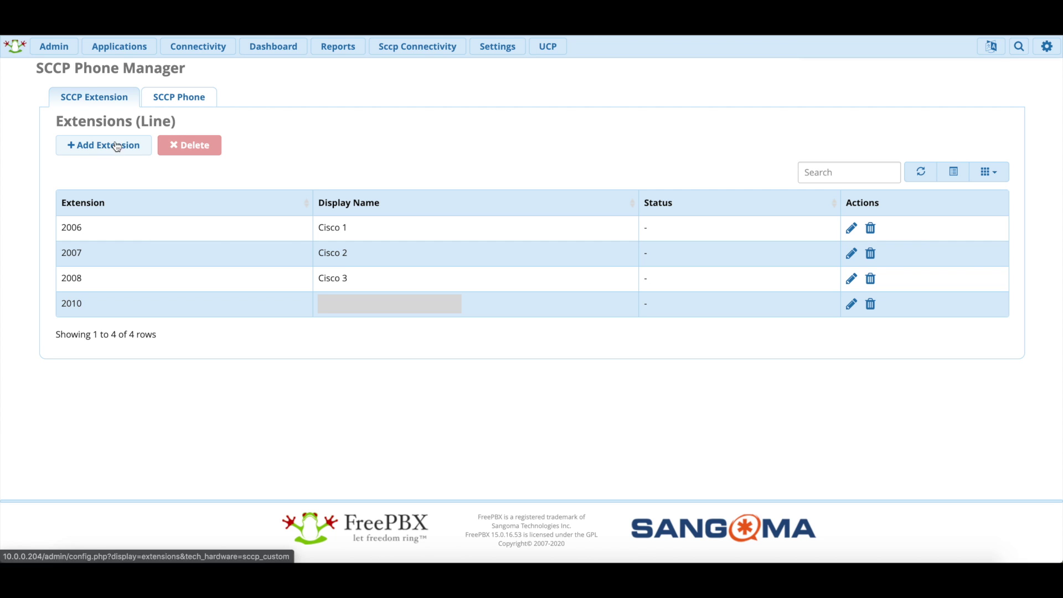
# Show the SCCP Phone tab with the four 7962 phones on lines 2006, 2007, 2008 and 2010
pyautogui.click(165, 101)
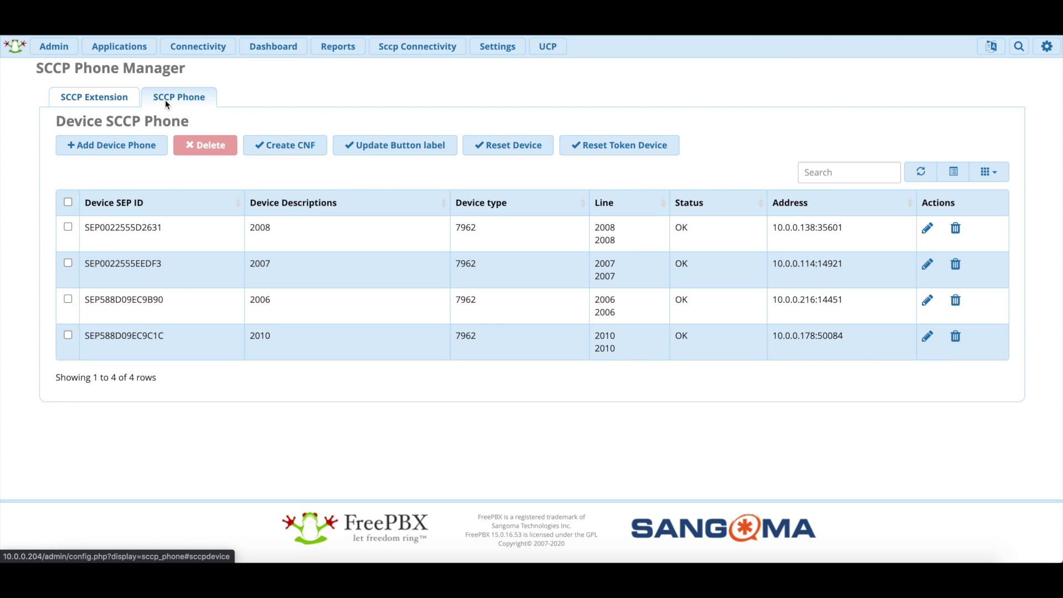
# Edit phone SEP0022555D2631, look through its settings, and save its device configuration
pyautogui.click(930, 230)
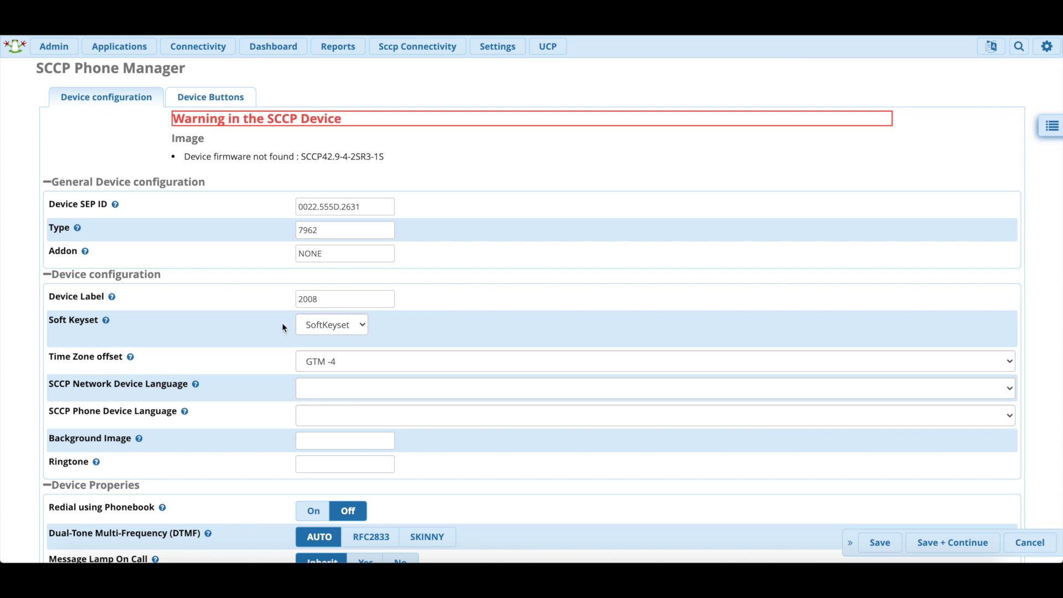
pyautogui.scroll(-10, 308, 369)
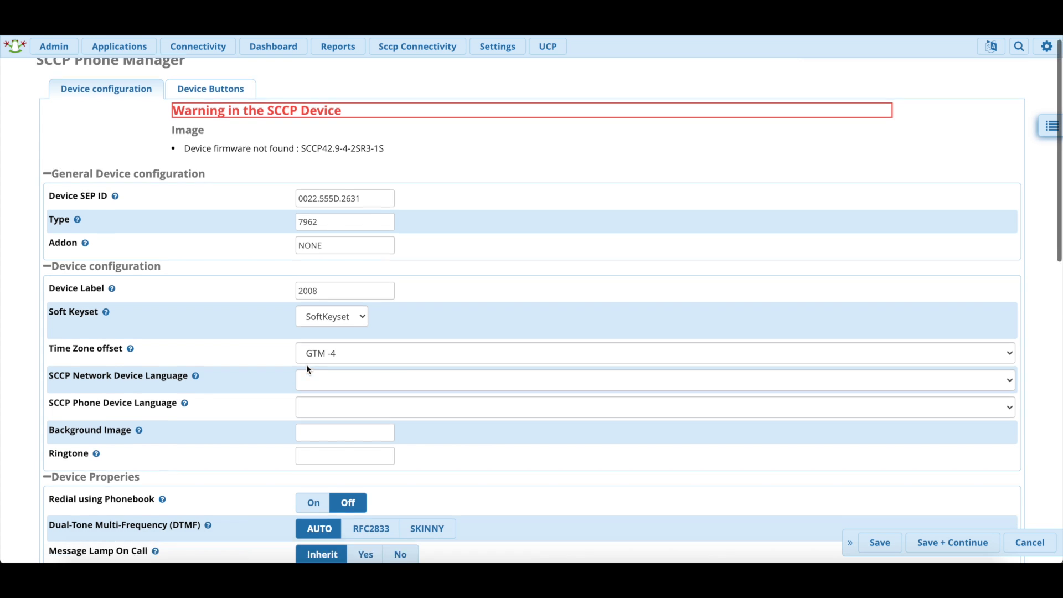
pyautogui.scroll(-3, 307, 364)
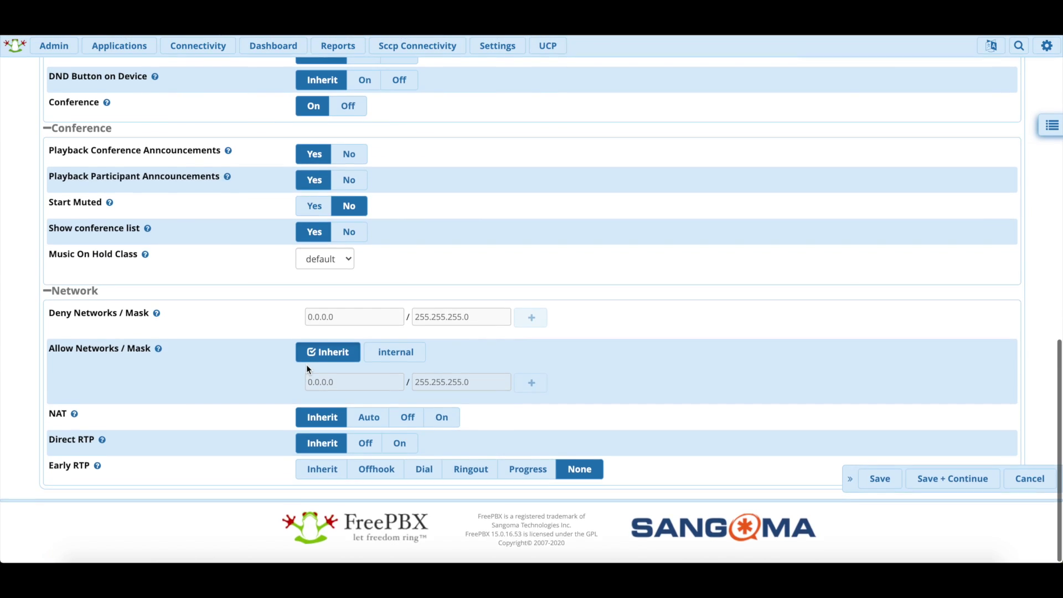
pyautogui.scroll(15, 307, 365)
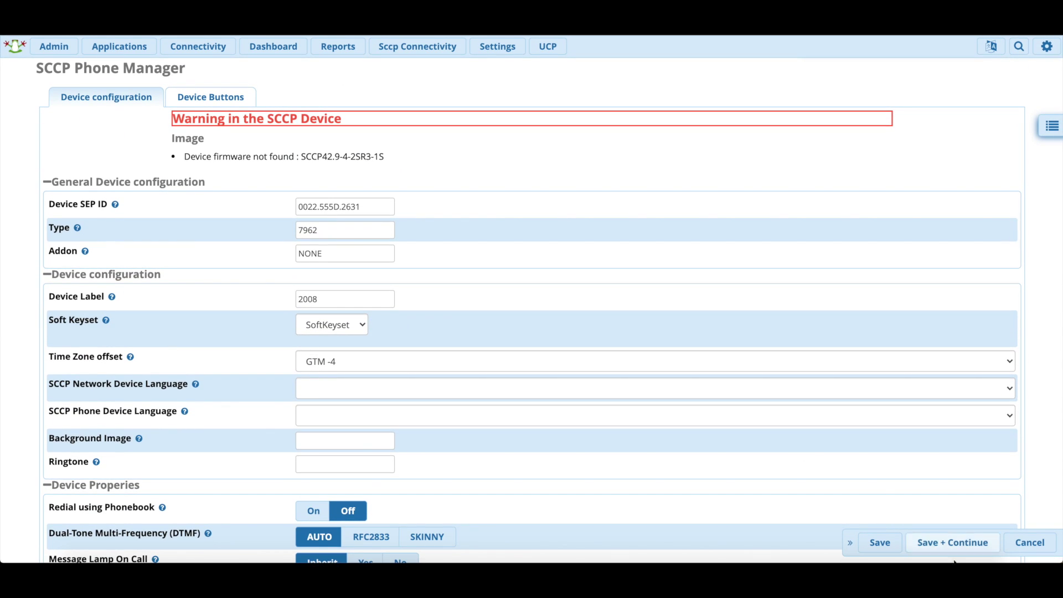
pyautogui.click(880, 545)
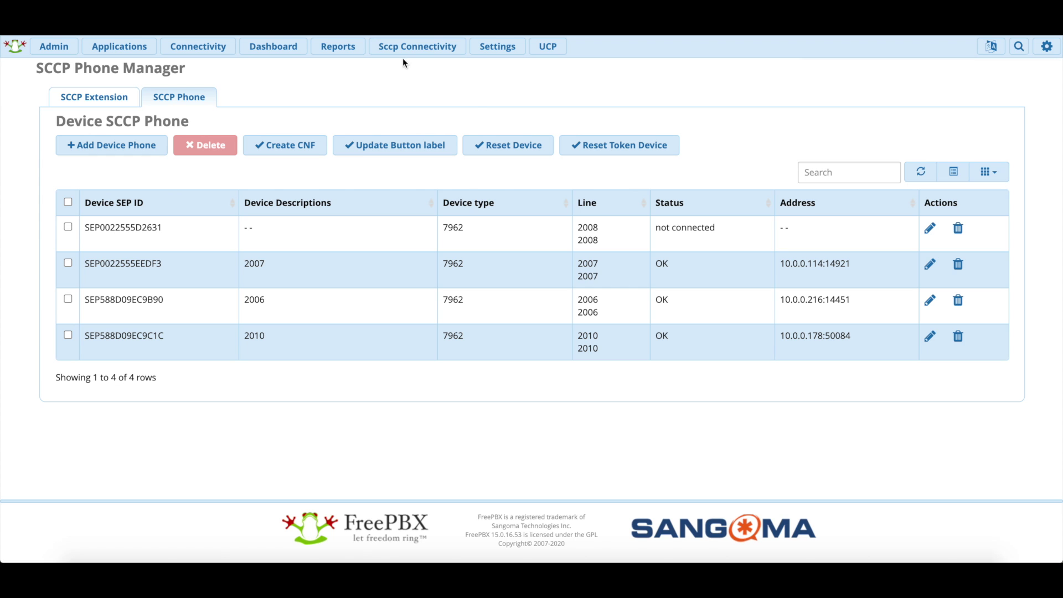
# Open Server Config and review general settings: server VPBXSCCP, bind port 2000, keepalive 60
pyautogui.moveTo(396, 59)
pyautogui.click(394, 86)
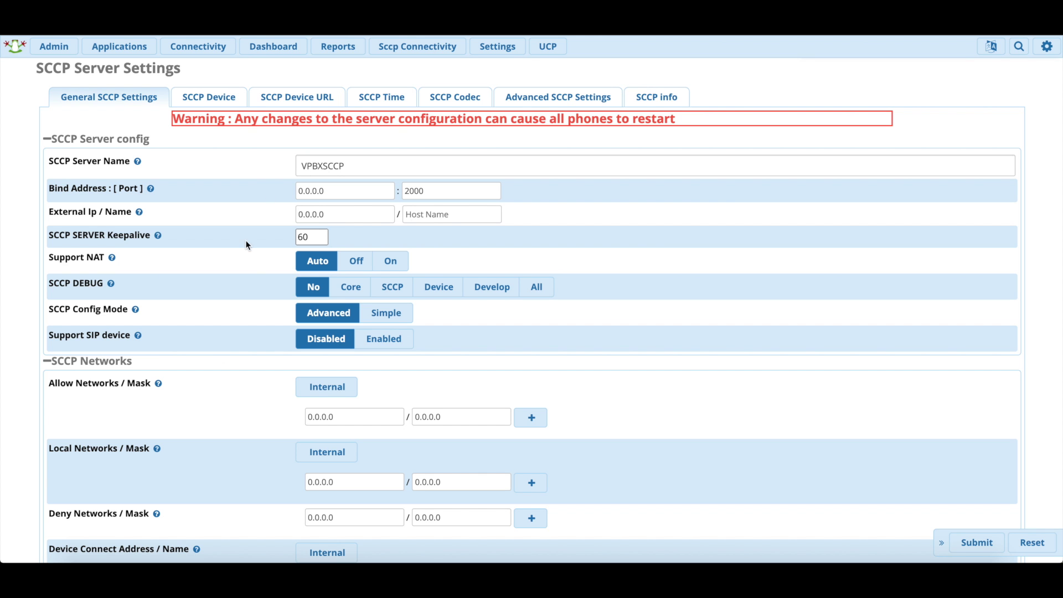
pyautogui.scroll(-4, 247, 245)
pyautogui.scroll(-5, 247, 245)
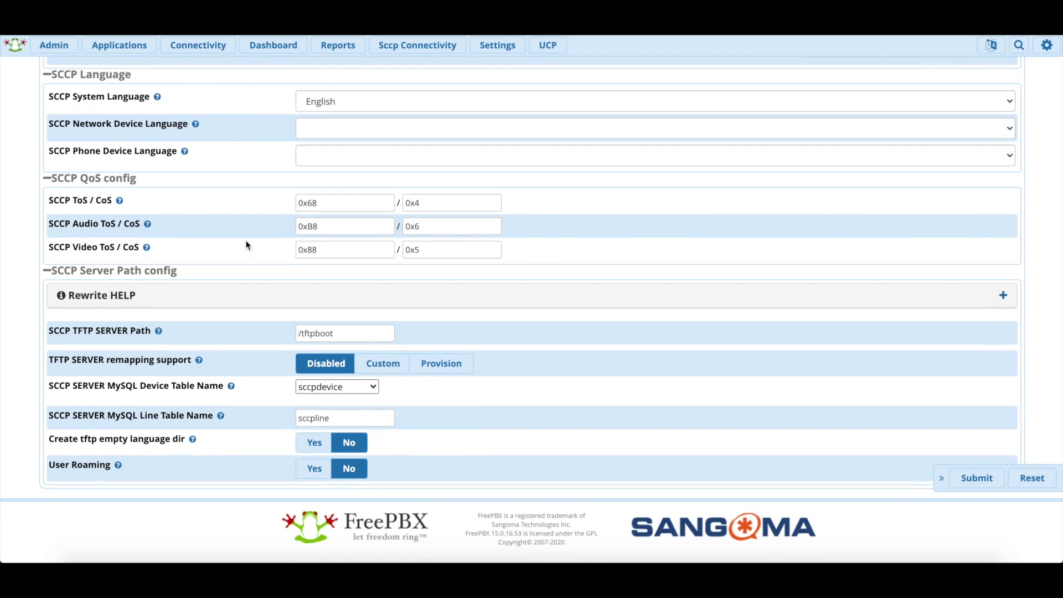
pyautogui.scroll(10, 247, 245)
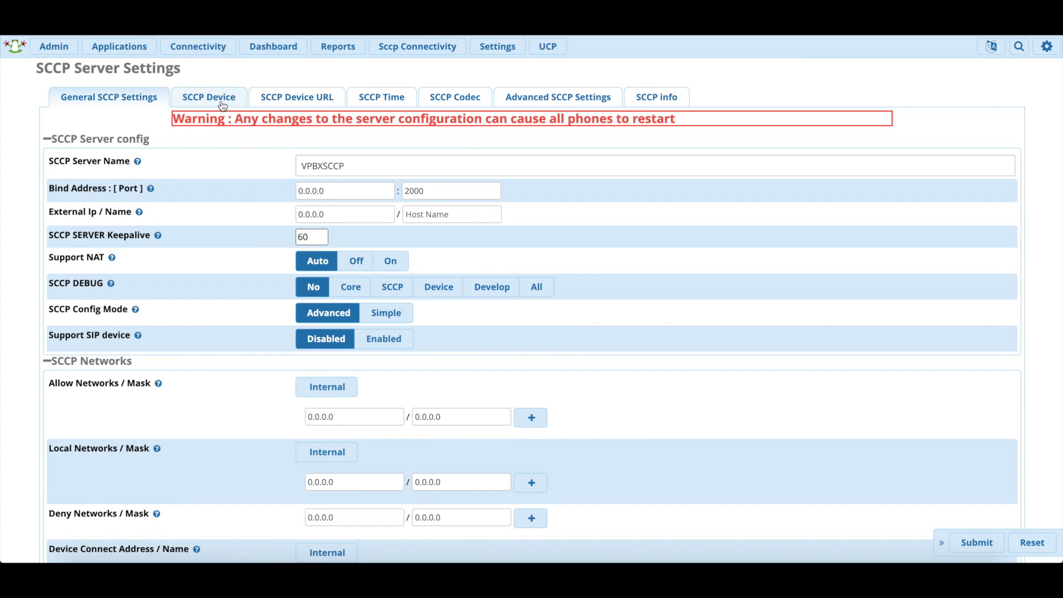
# Scroll through the SCCP Device default options, then switch to the SCCP Device URL tab
pyautogui.click(221, 101)
pyautogui.scroll(-1, 277, 166)
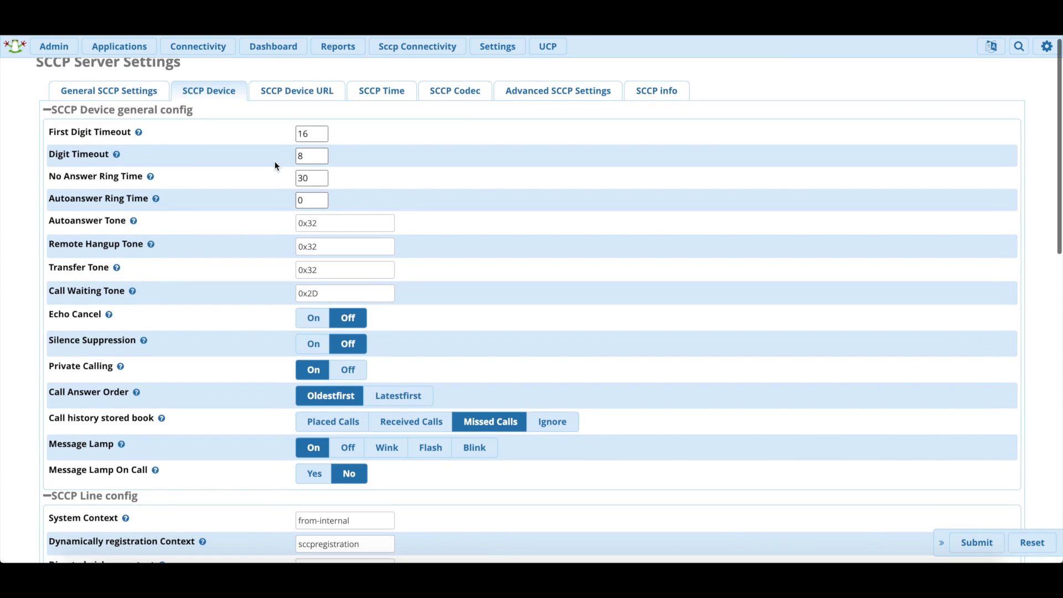
pyautogui.scroll(-3, 276, 167)
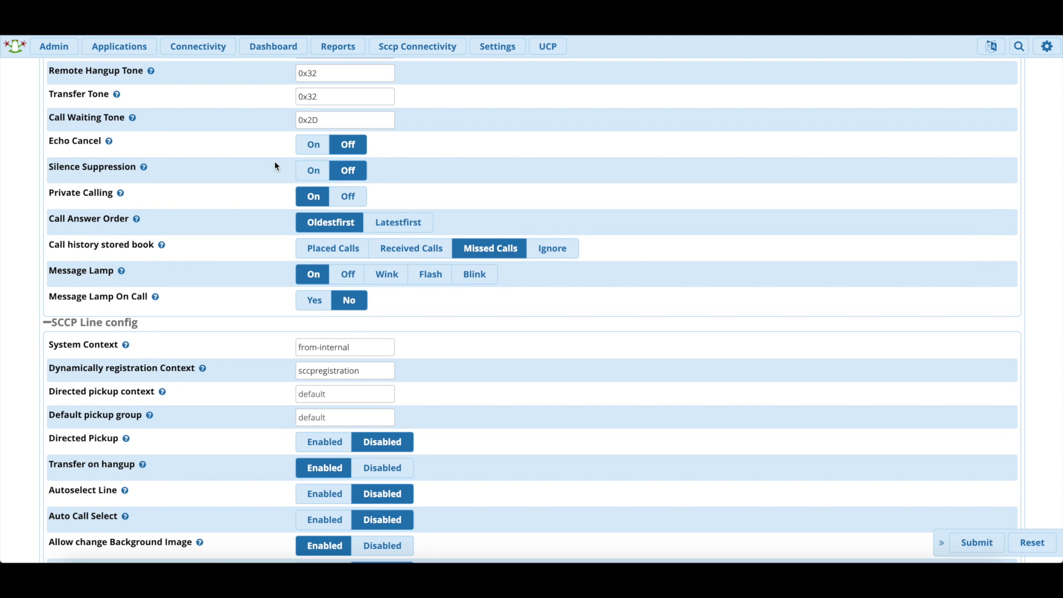
pyautogui.scroll(-5, 276, 166)
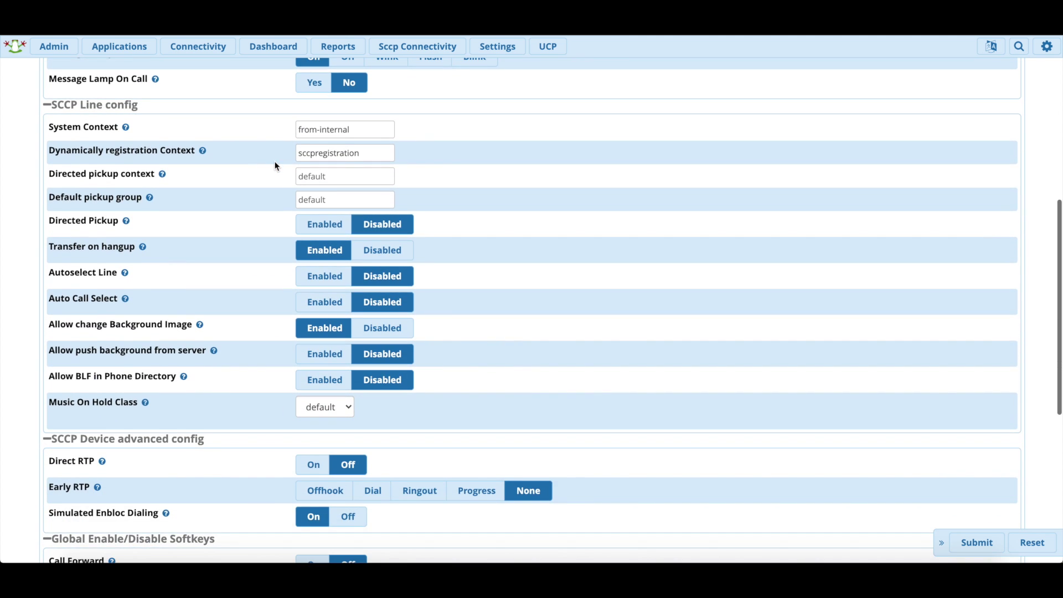
pyautogui.scroll(-3, 275, 167)
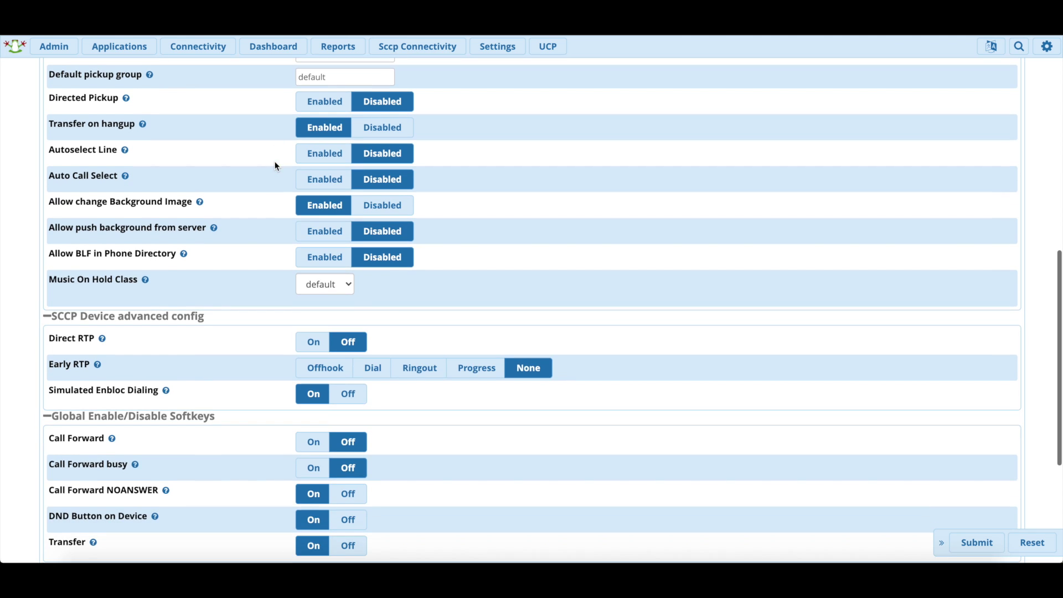
pyautogui.moveTo(120, 253)
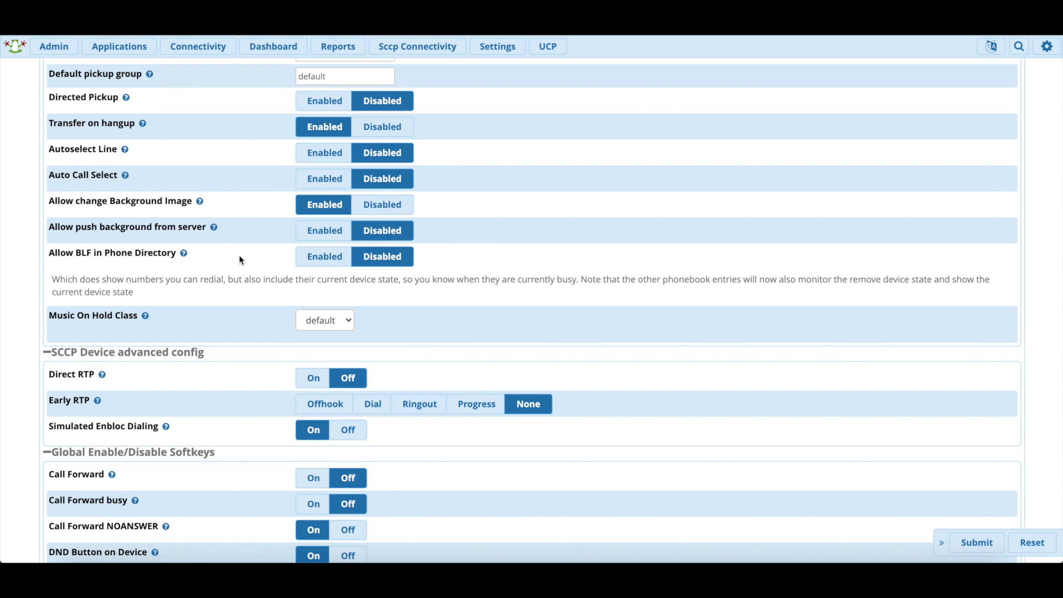
pyautogui.scroll(-2, 238, 255)
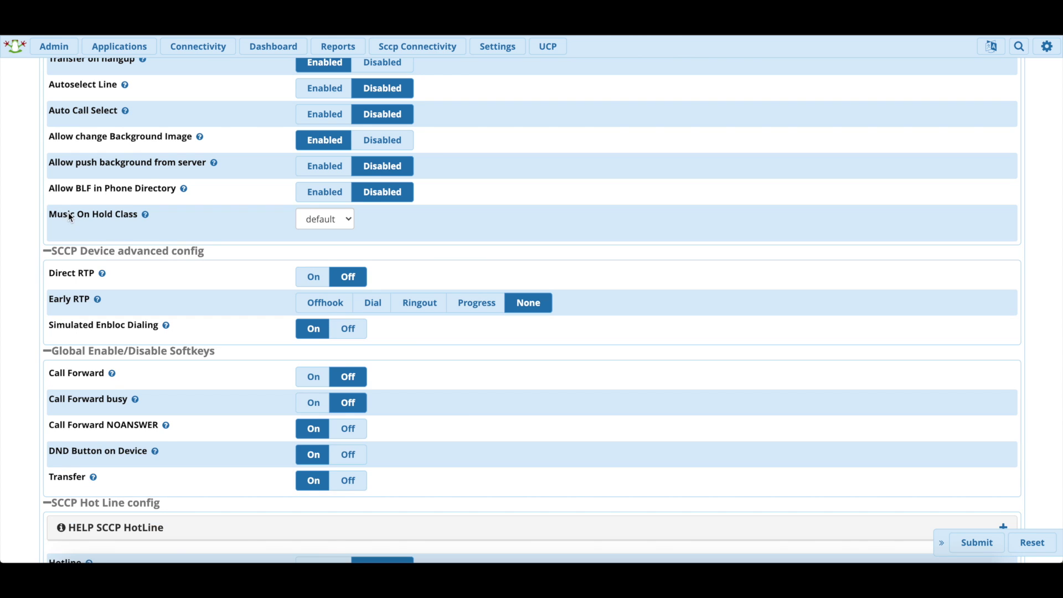
pyautogui.moveTo(104, 219)
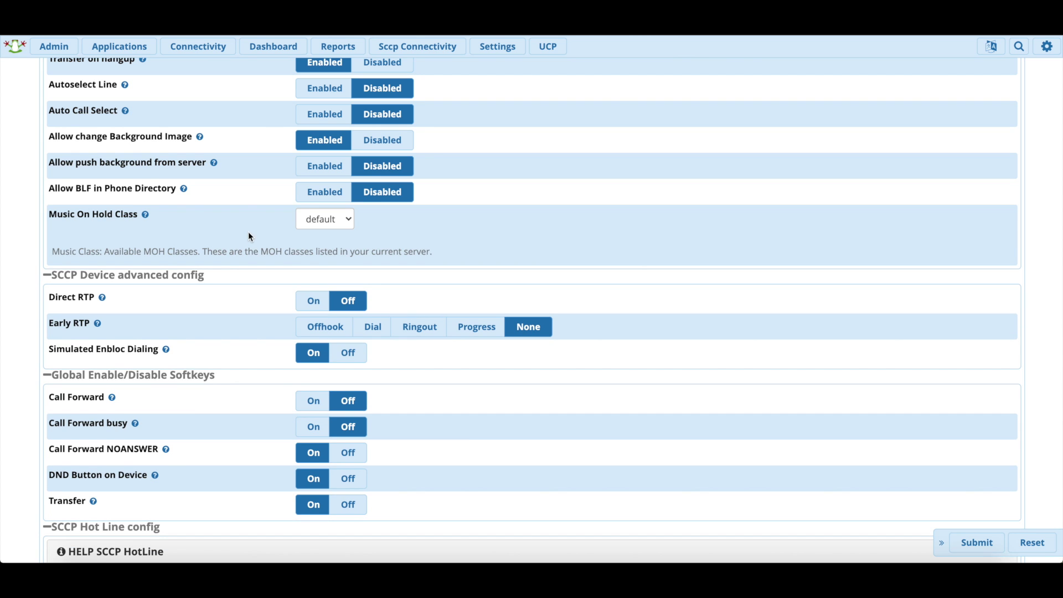
pyautogui.scroll(-1, 249, 233)
pyautogui.scroll(-5, 249, 234)
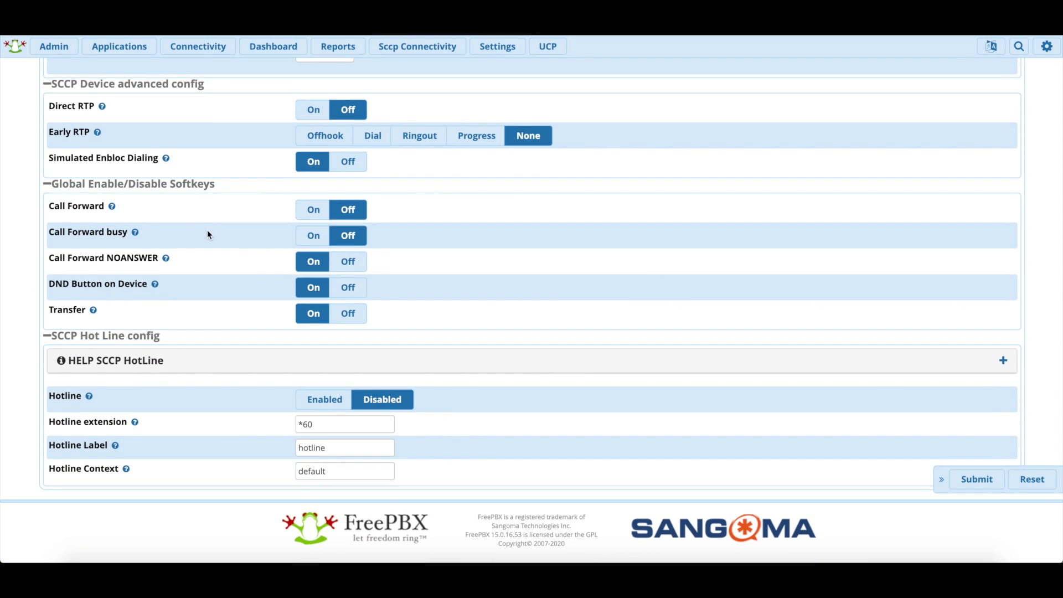
pyautogui.scroll(-1, 103, 206)
pyautogui.scroll(15, 201, 289)
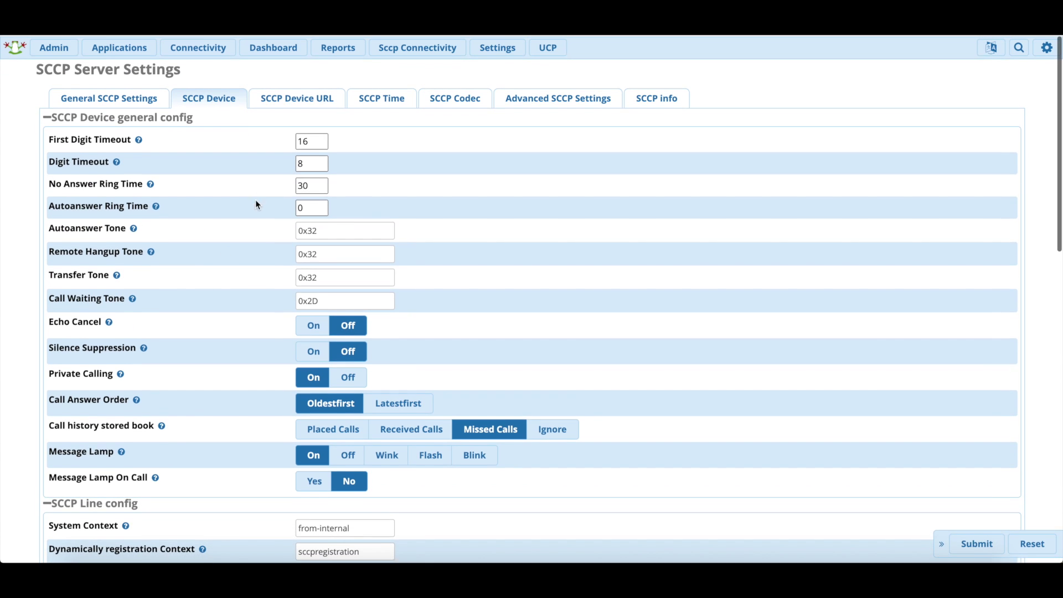
pyautogui.click(299, 98)
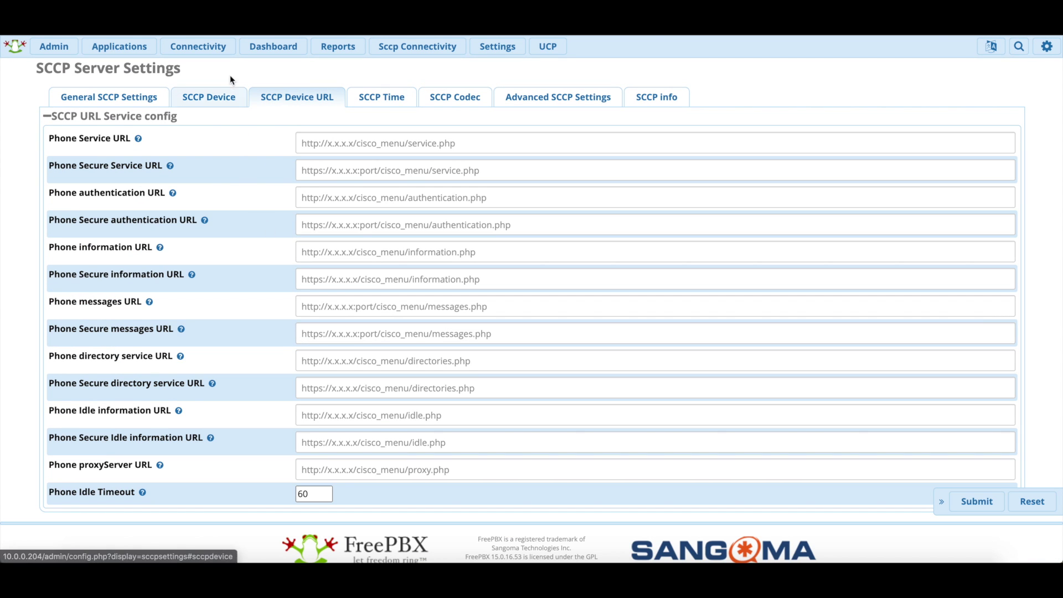
# Switch to the SCCP Time tab and list the Display Day Format choices (currently M/D/YA)
pyautogui.moveTo(79, 356); pyautogui.dragTo(125, 357)
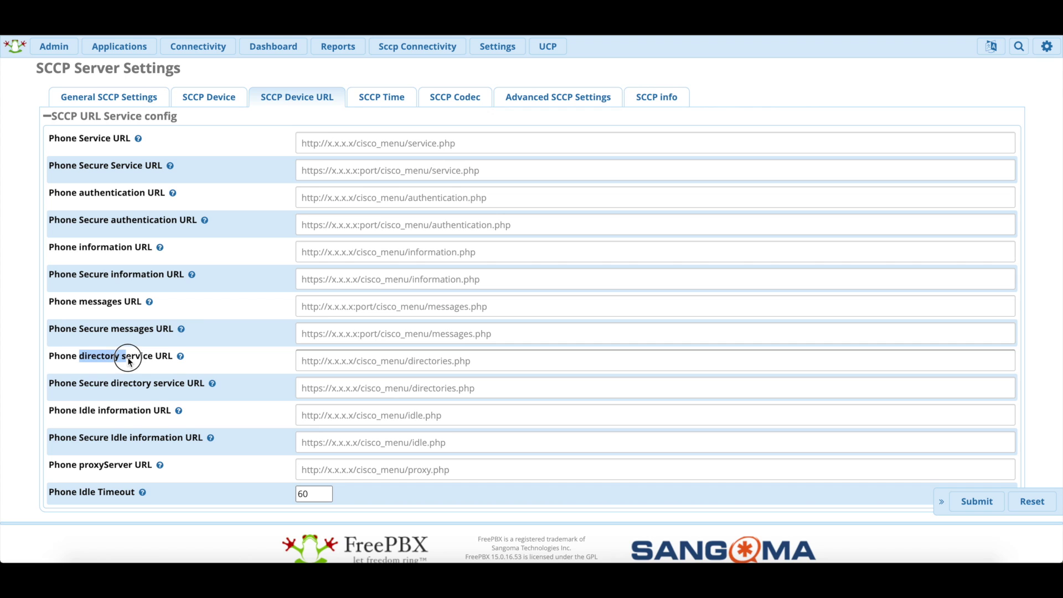
pyautogui.click(394, 94)
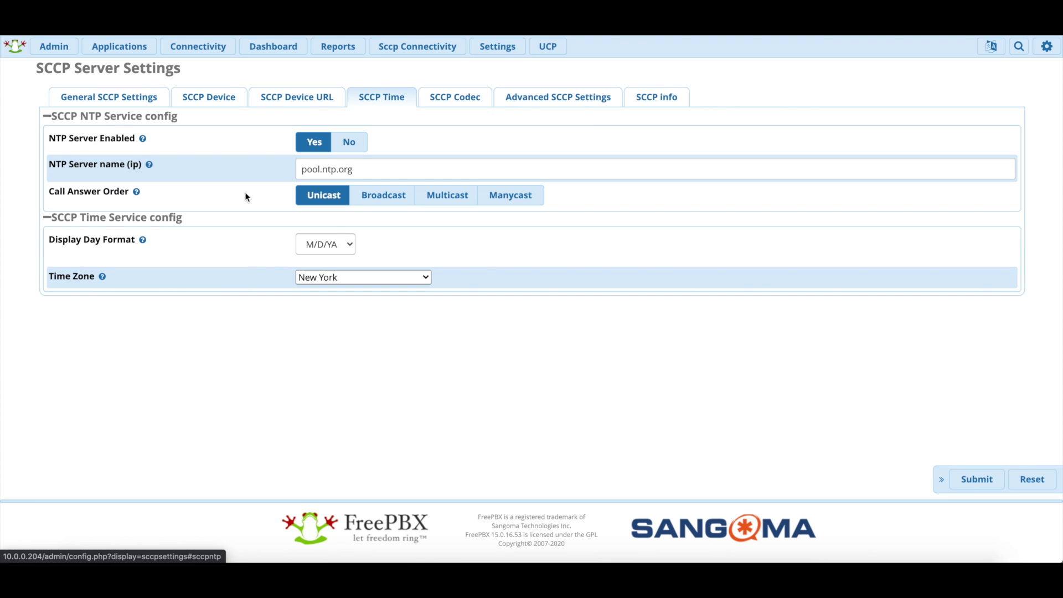
pyautogui.click(325, 247)
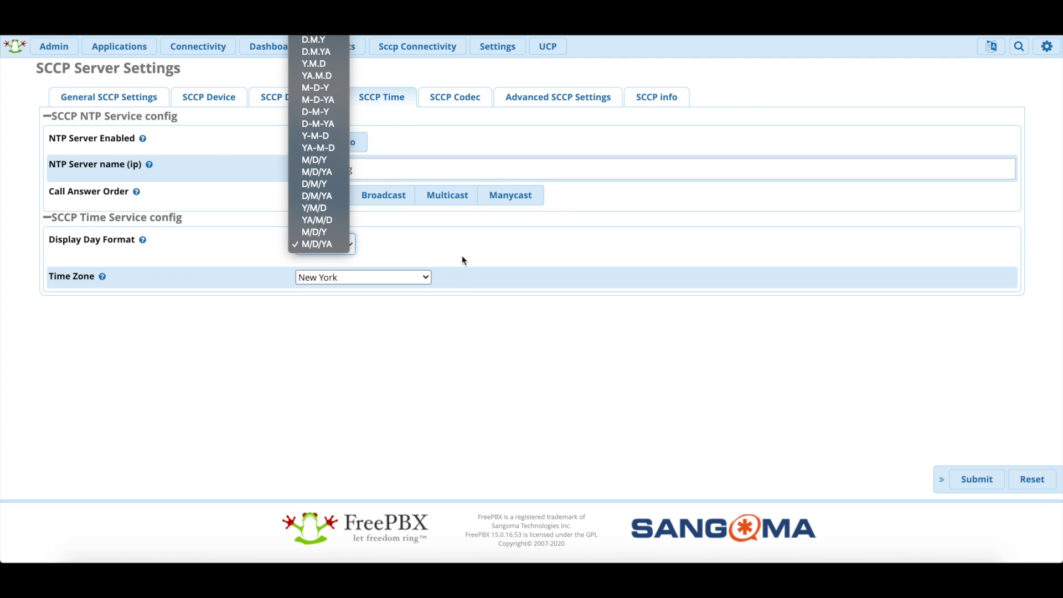
# Keep the M/D/YA format and review the SCCP Codec and Advanced SCCP Settings tabs
pyautogui.click(320, 244)
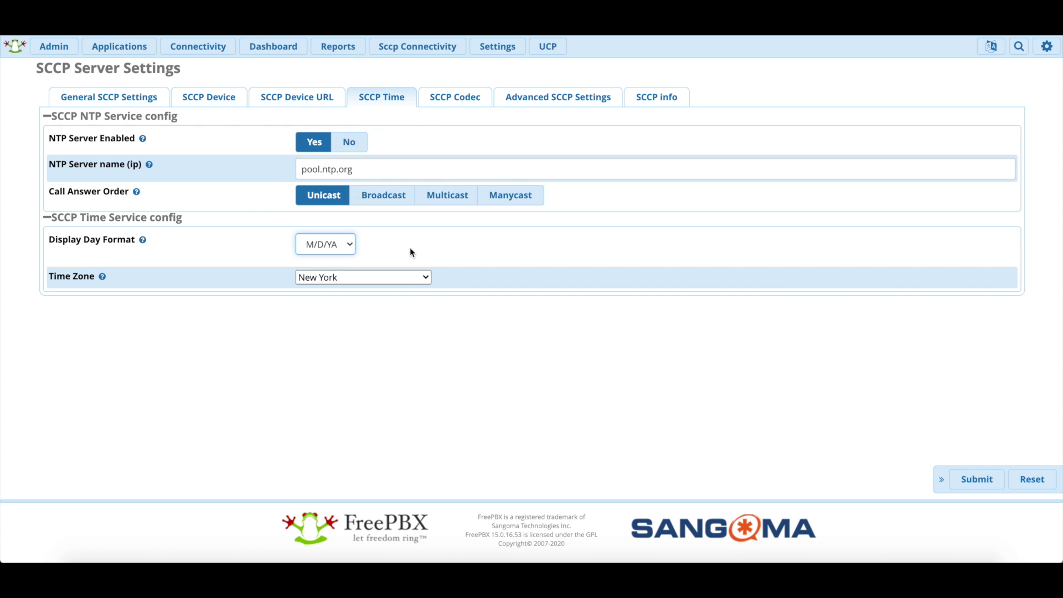
pyautogui.click(454, 102)
pyautogui.scroll(-2, 473, 228)
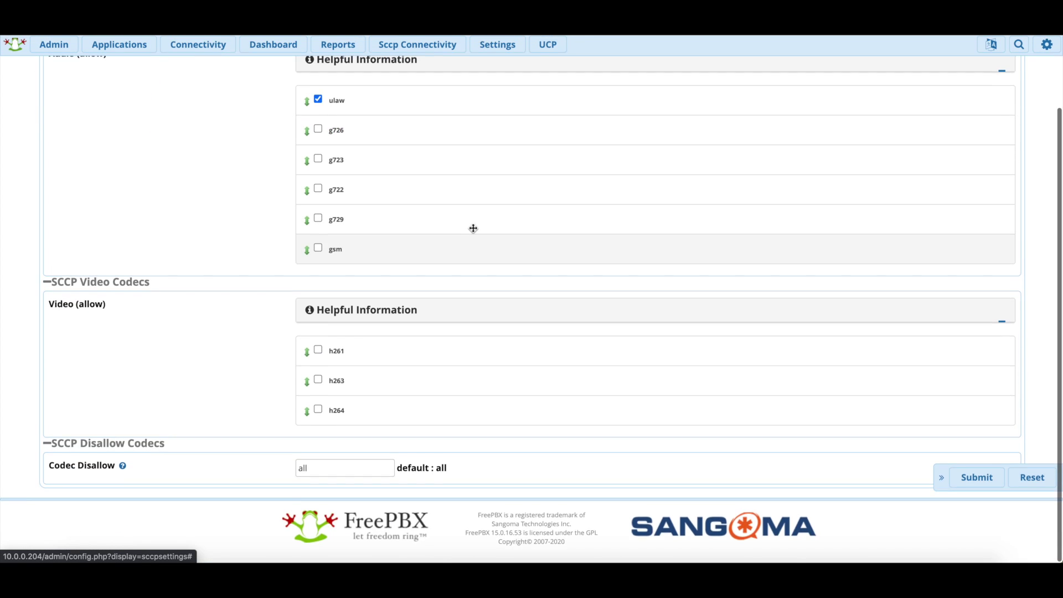
pyautogui.scroll(5, 474, 228)
pyautogui.click(547, 97)
pyautogui.scroll(-5, 526, 252)
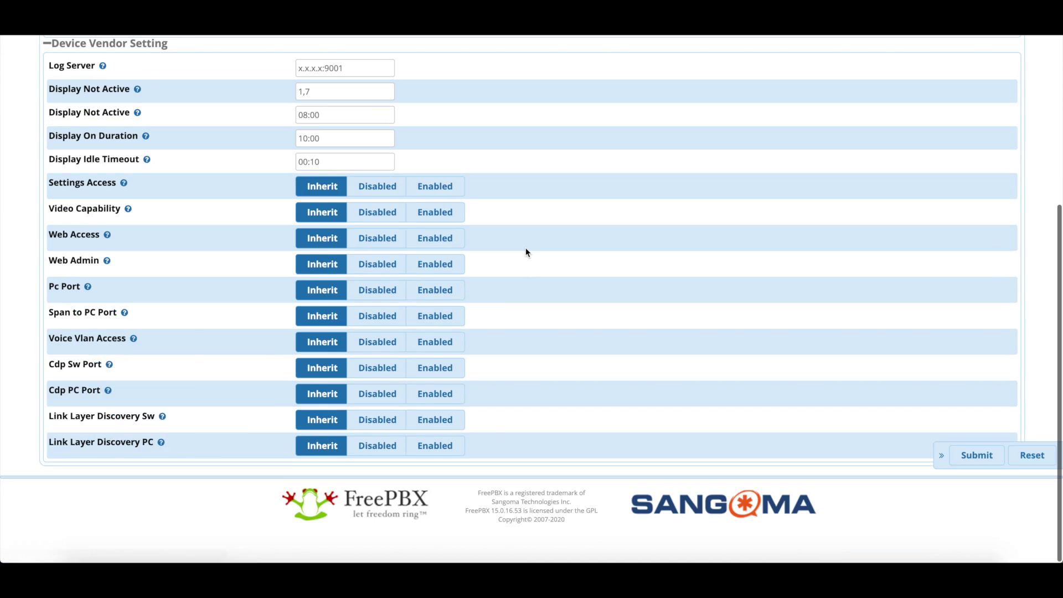
pyautogui.scroll(4, 526, 252)
# Check the SCCP info warnings, then open the Advance Server Configuration phone model list
pyautogui.click(653, 97)
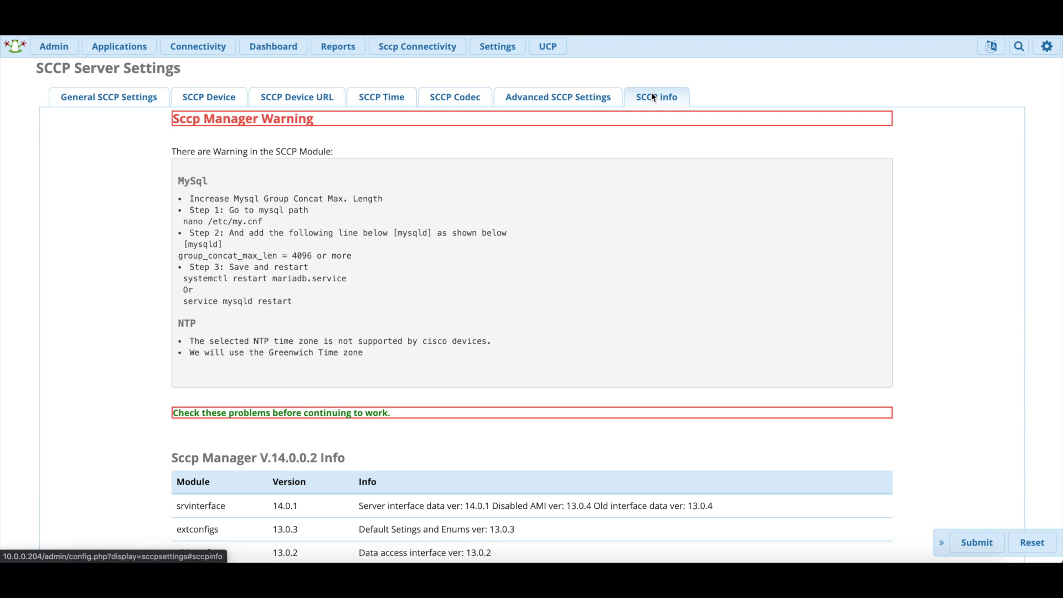
pyautogui.scroll(-6, 479, 213)
pyautogui.scroll(7, 480, 215)
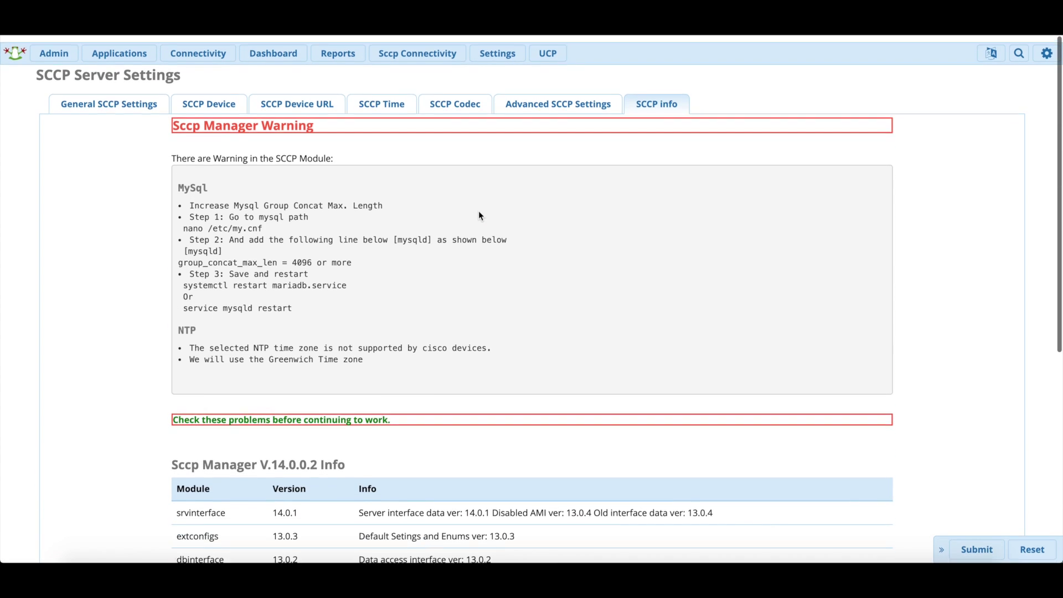
pyautogui.moveTo(417, 47)
pyautogui.click(412, 84)
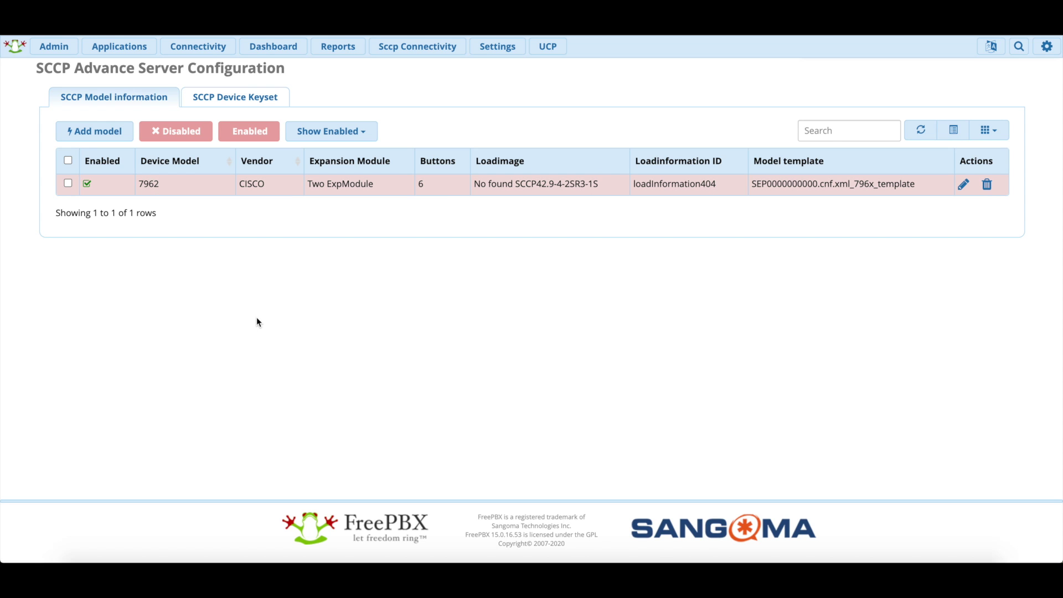
# Set the model filter to Show All and page through all 125 phone models
pyautogui.click(318, 135)
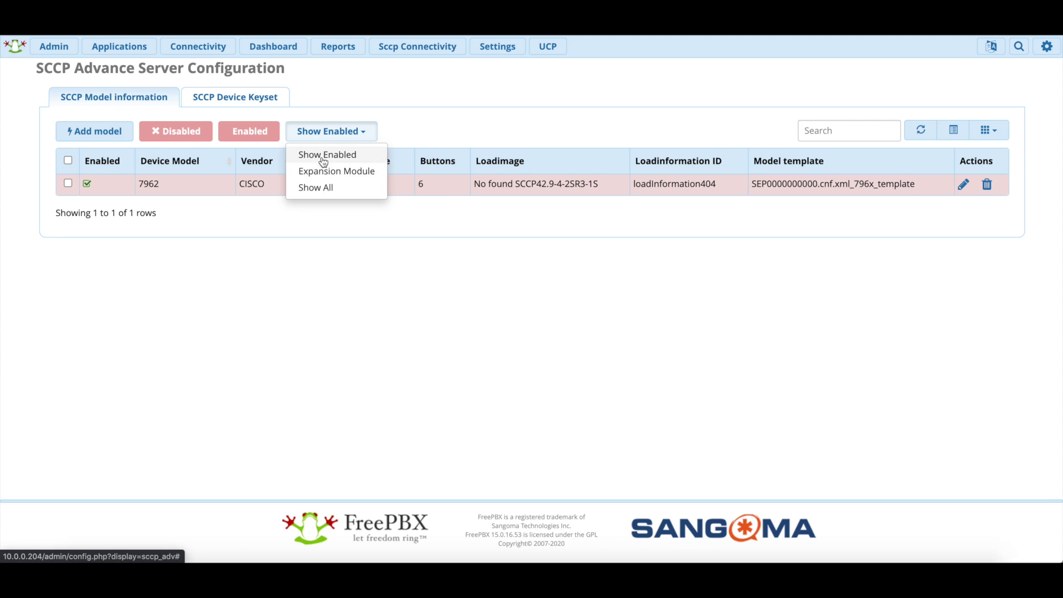
pyautogui.click(311, 186)
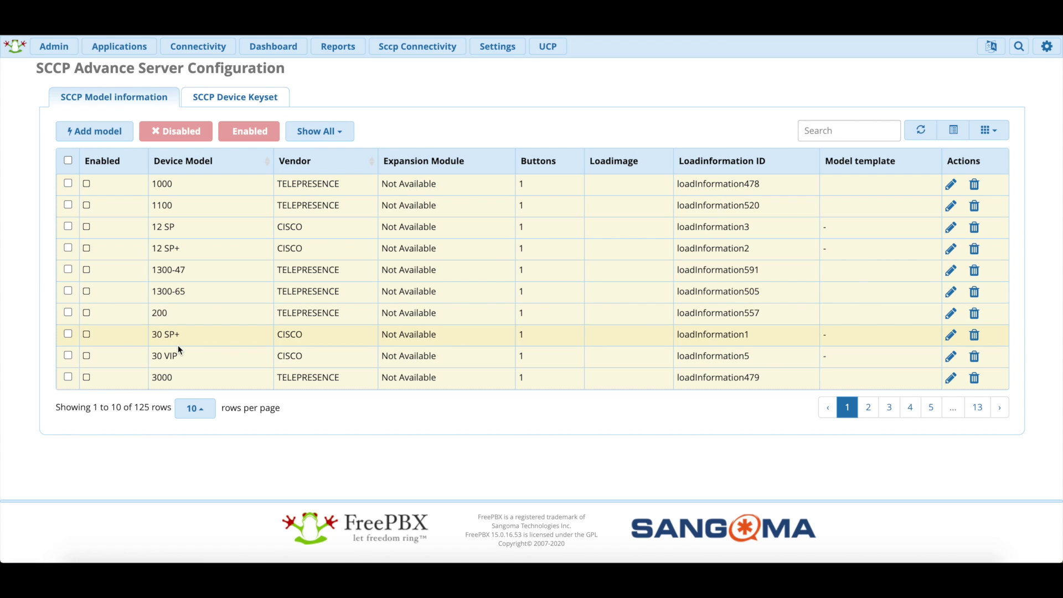
pyautogui.click(1000, 411)
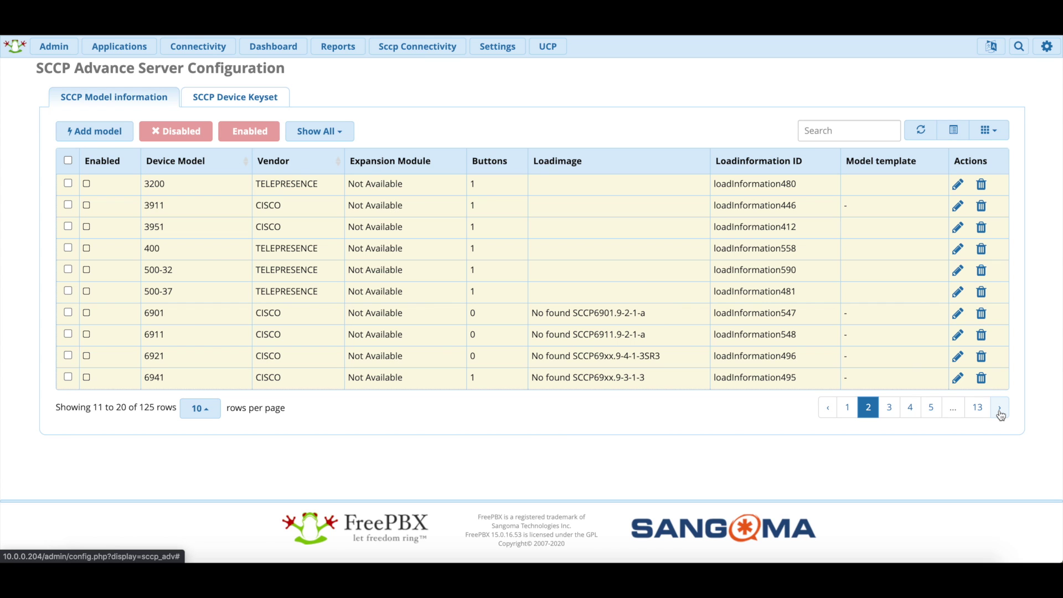
pyautogui.click(1000, 411)
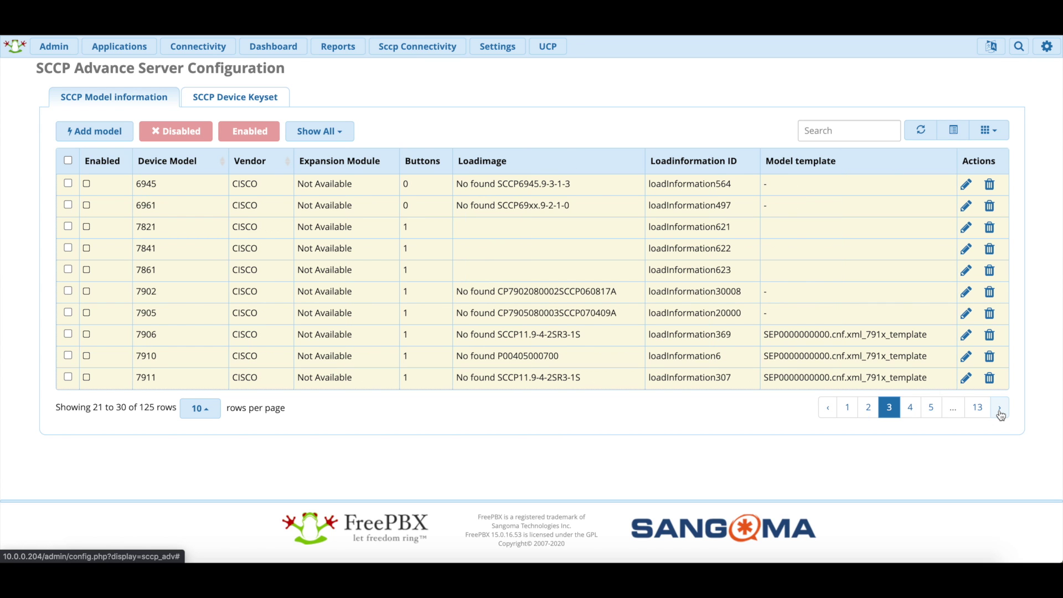
pyautogui.click(1000, 410)
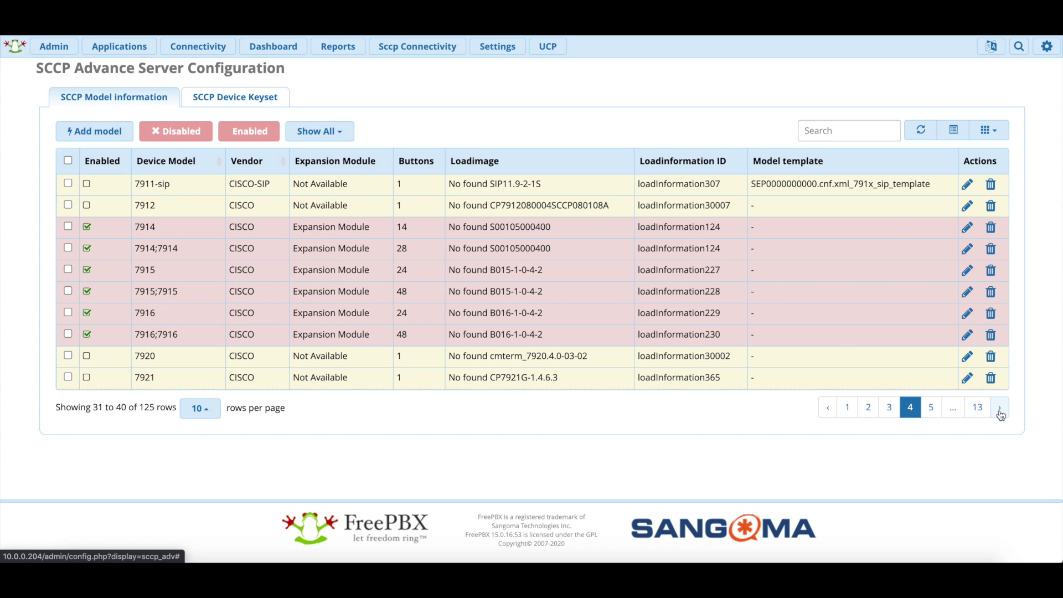
pyautogui.click(1000, 410)
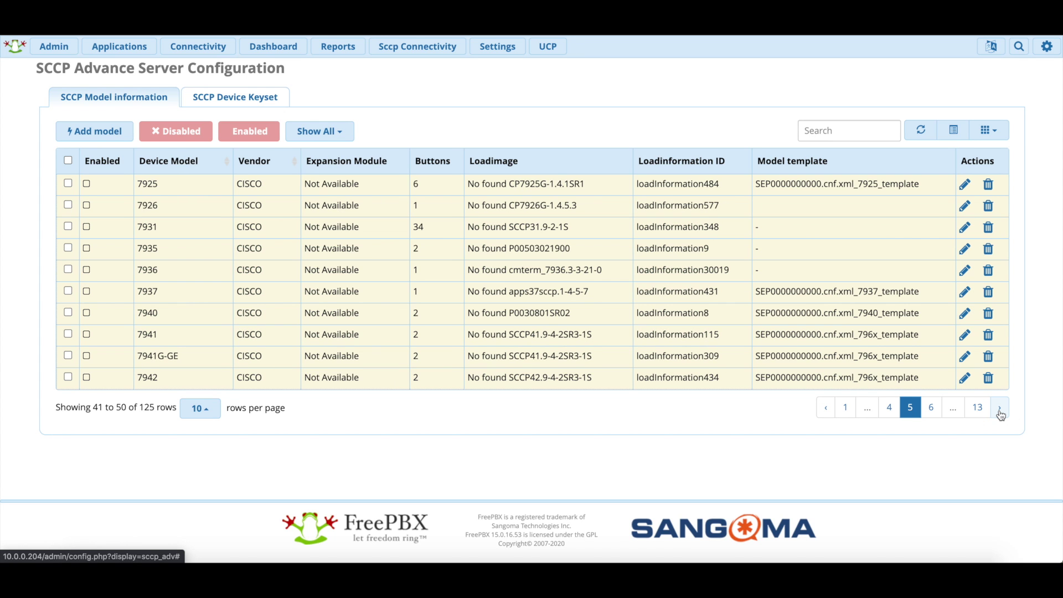
pyautogui.click(1001, 410)
pyautogui.click(1001, 410)
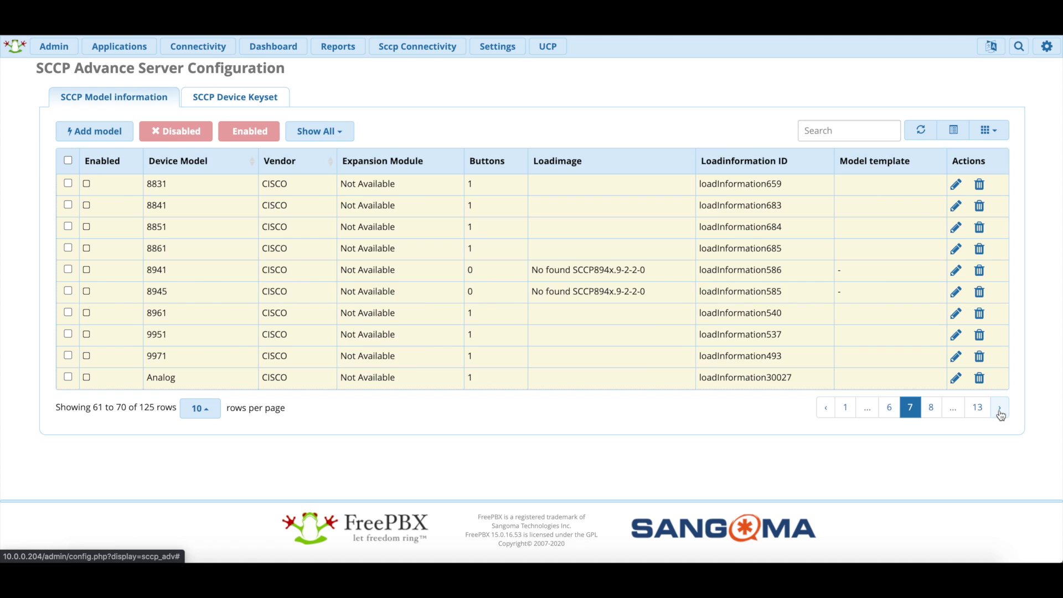
pyautogui.click(1001, 410)
pyautogui.click(1001, 410)
pyautogui.click(1000, 410)
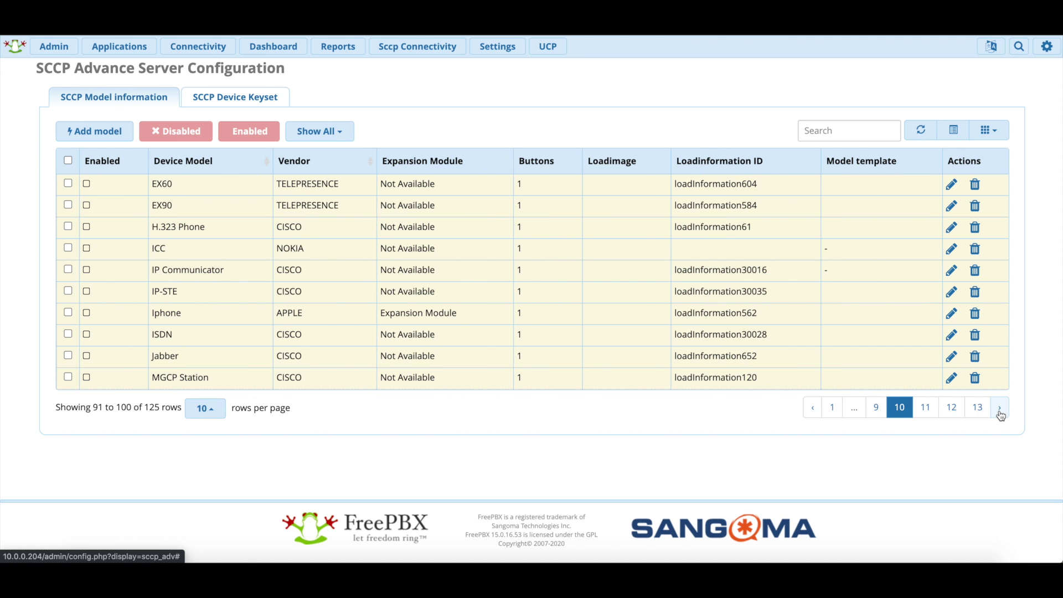
pyautogui.click(1000, 410)
pyautogui.click(1000, 410)
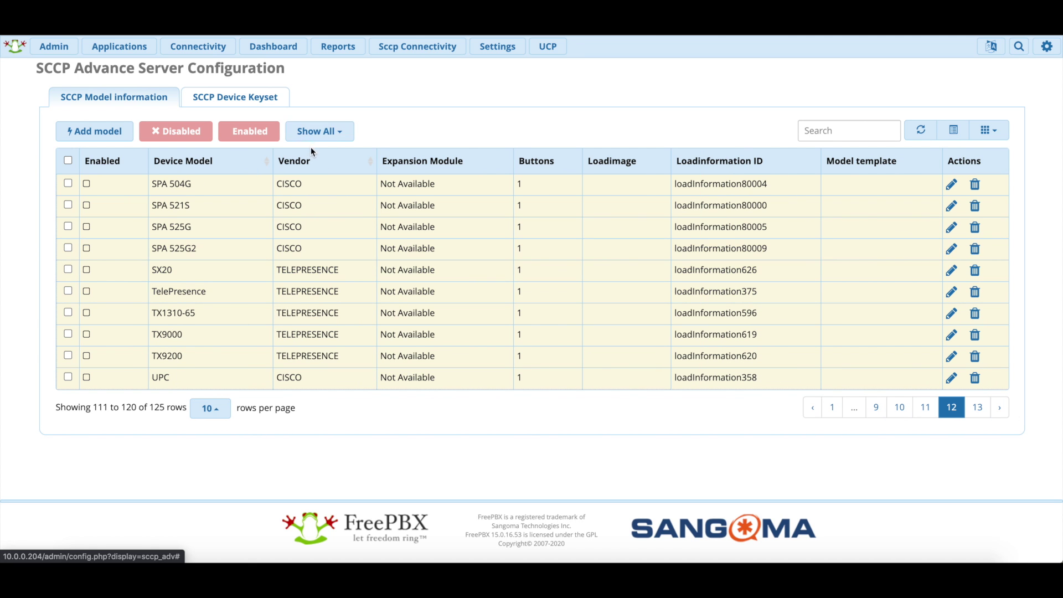
# Filter back to Show Enabled, leaving only the 7962, and toggle select-all on and off
pyautogui.click(320, 132)
pyautogui.click(326, 153)
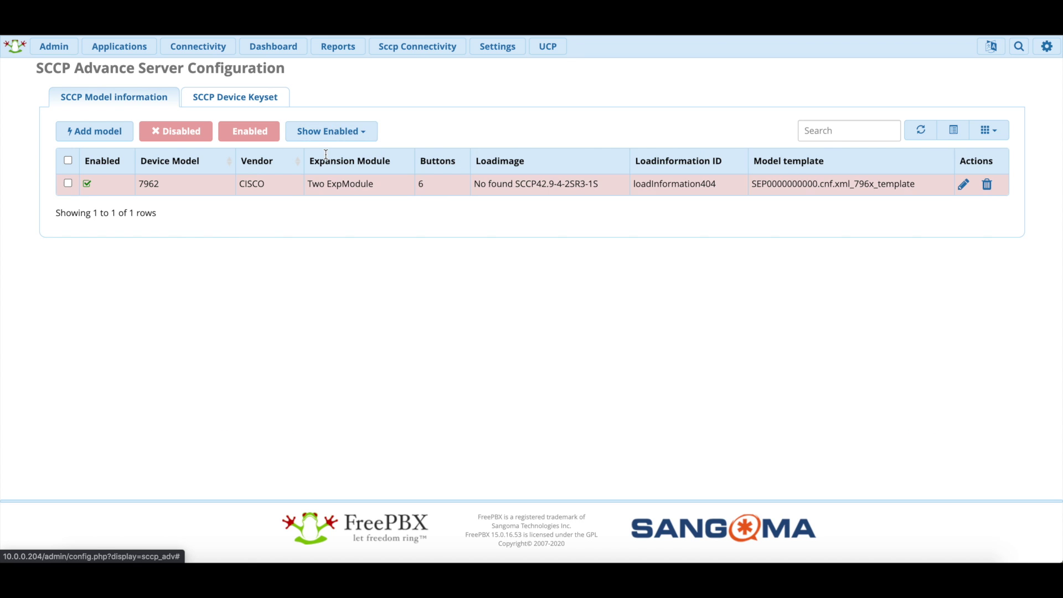
pyautogui.click(68, 162)
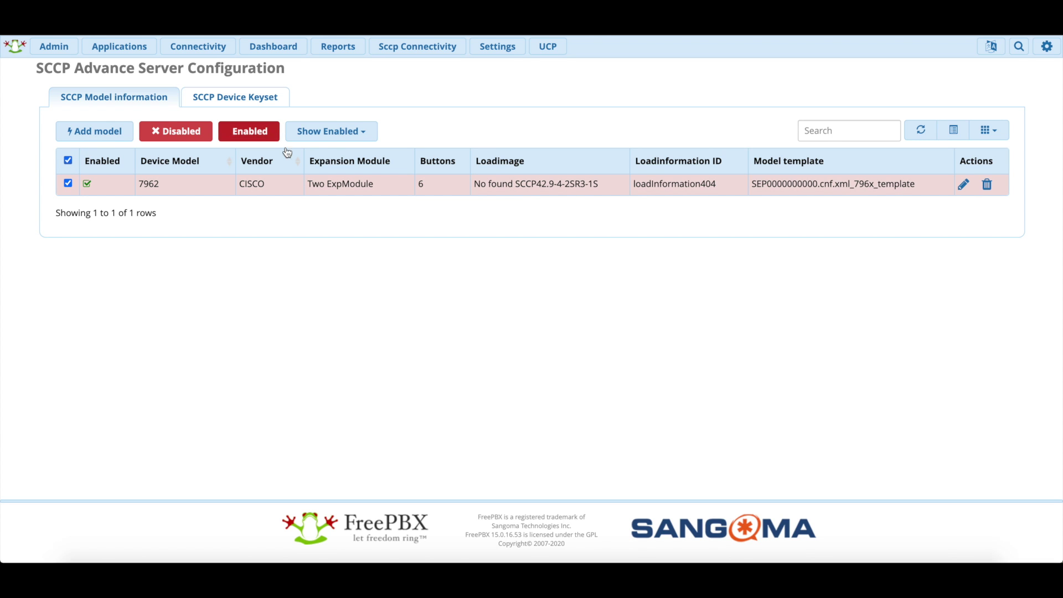
pyautogui.click(69, 161)
# Compare the default and SoftKeyset soft keysets, focusing on their ONHOOK keys
pyautogui.click(221, 97)
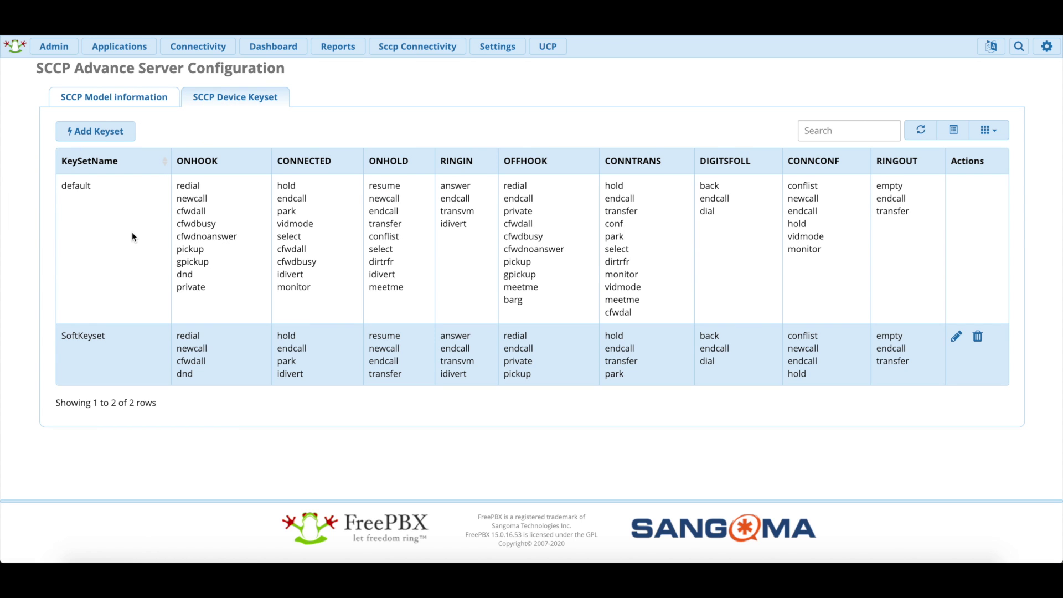
pyautogui.doubleClick(61, 336)
pyautogui.doubleClick(69, 185)
pyautogui.doubleClick(66, 335)
pyautogui.click(244, 350)
pyautogui.moveTo(176, 162); pyautogui.dragTo(232, 164)
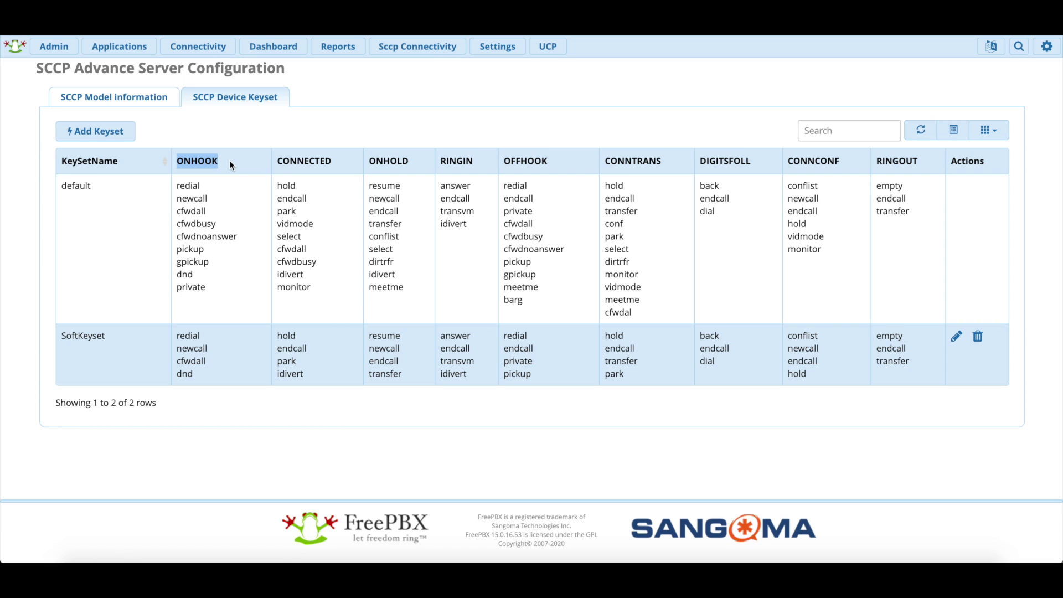
pyautogui.click(250, 340)
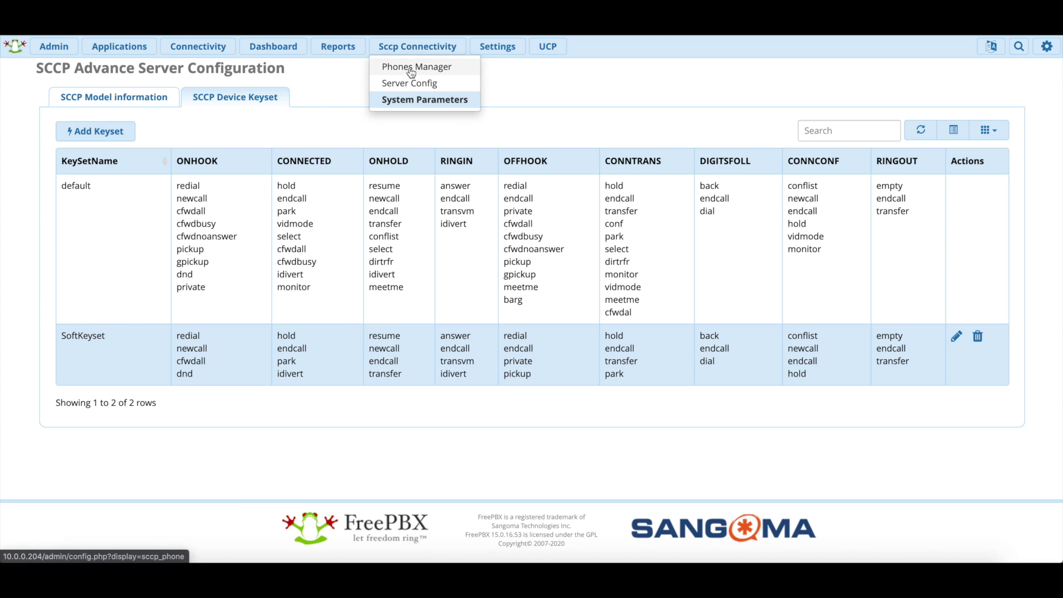
# Show the four registered 7962 SCCP phones and highlight the first phone's address 10.0.0.138:40685
pyautogui.click(416, 66)
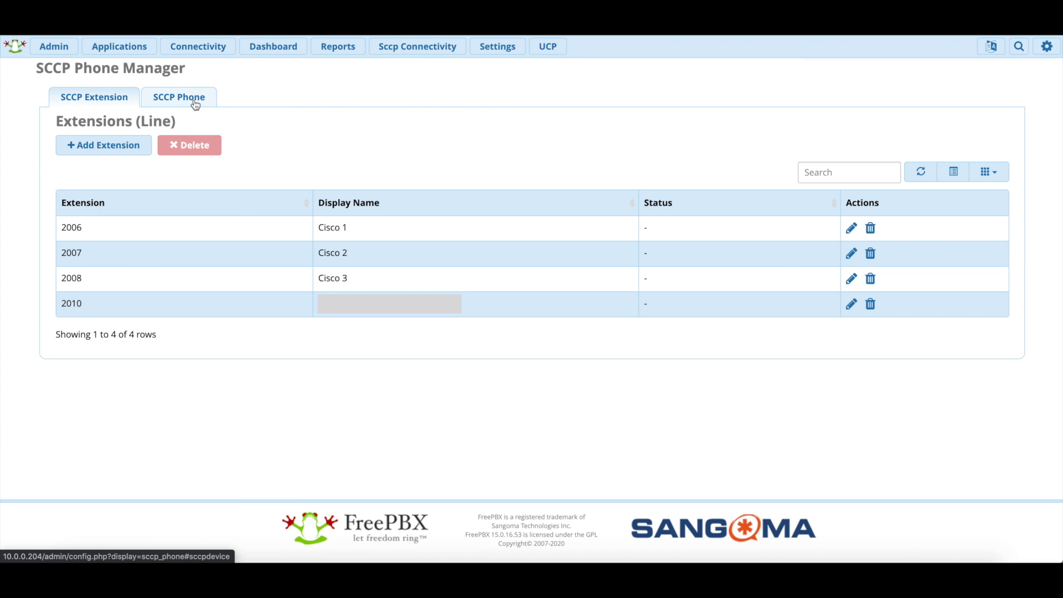
pyautogui.click(194, 102)
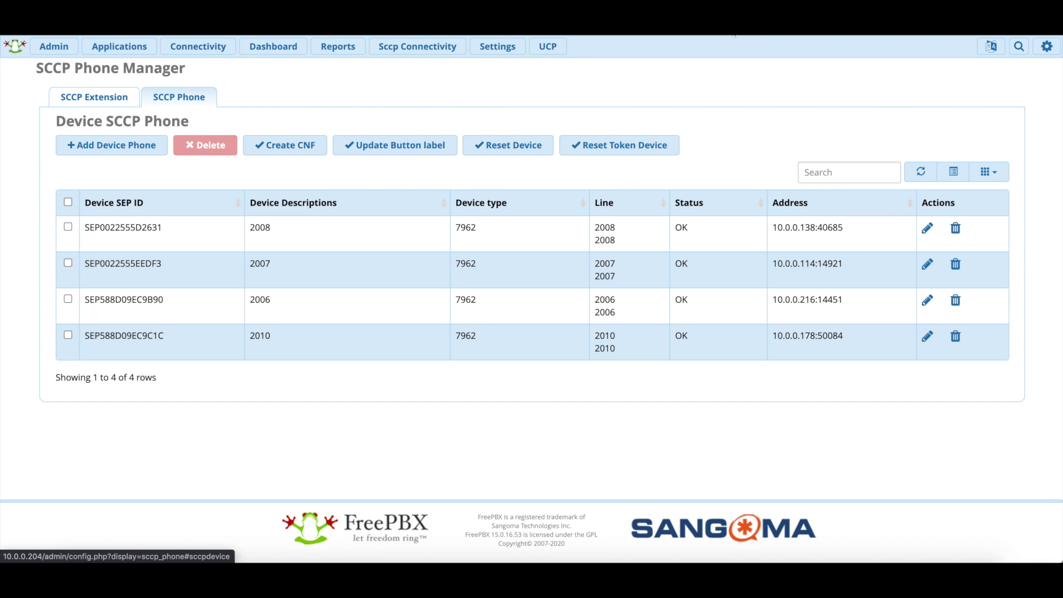
pyautogui.moveTo(852, 220); pyautogui.dragTo(760, 235)
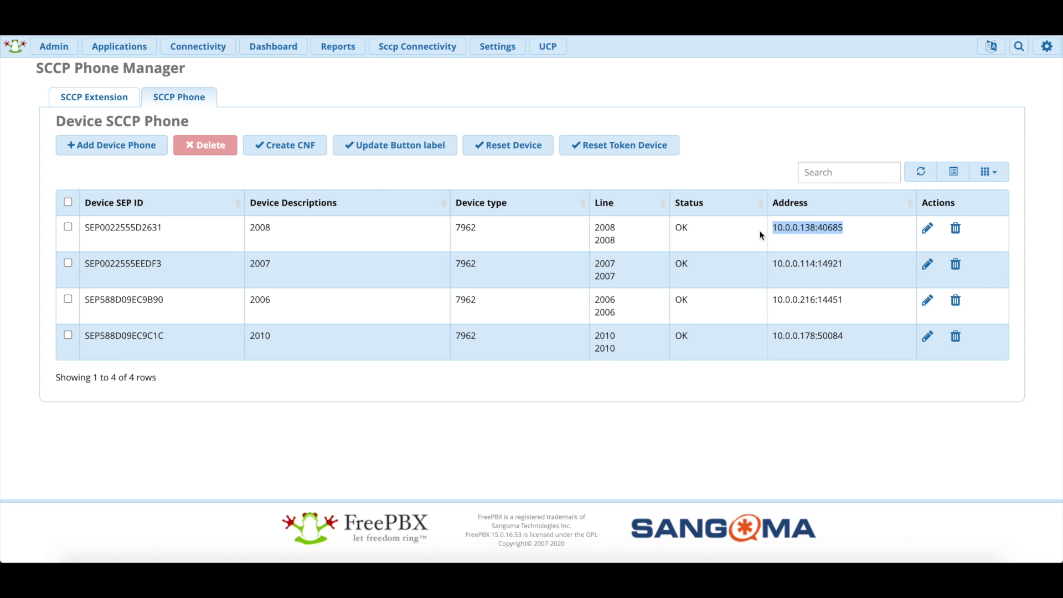
pyautogui.click(760, 235)
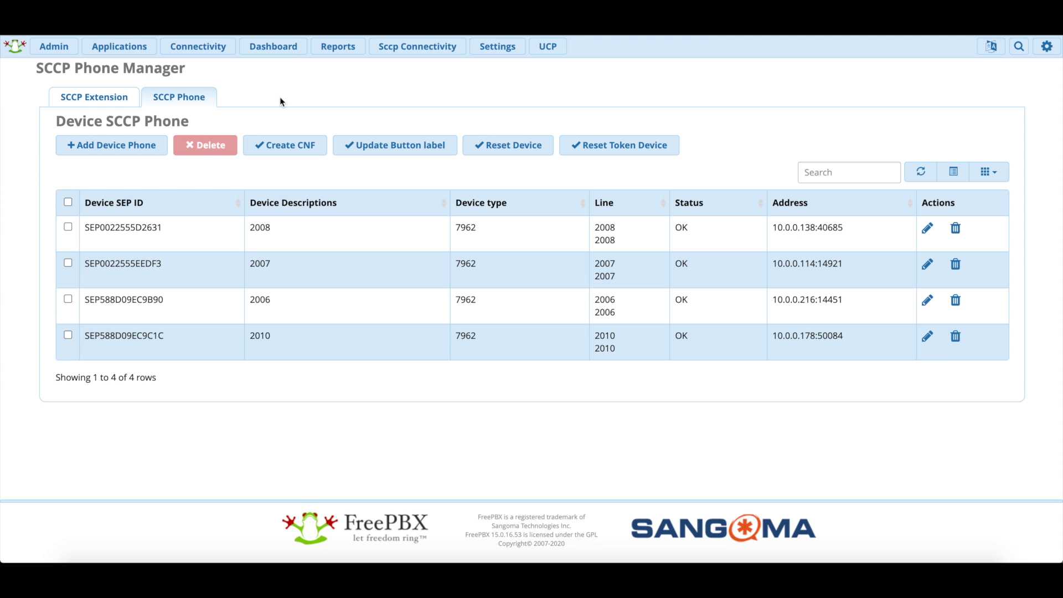
# Open Applications > Extensions and review the extension types offered under Add Extension
pyautogui.click(127, 48)
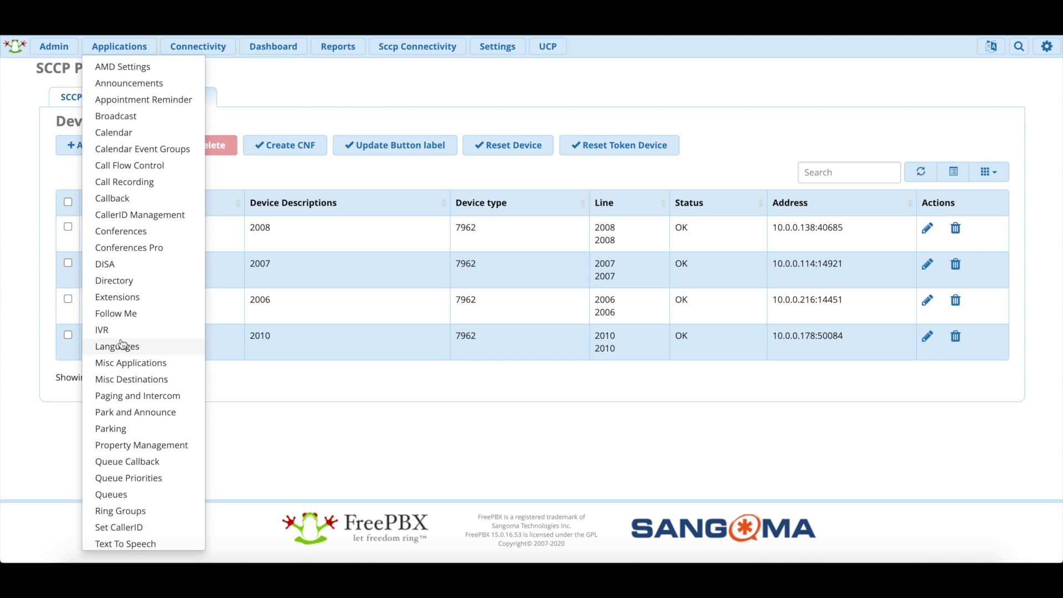
pyautogui.click(124, 298)
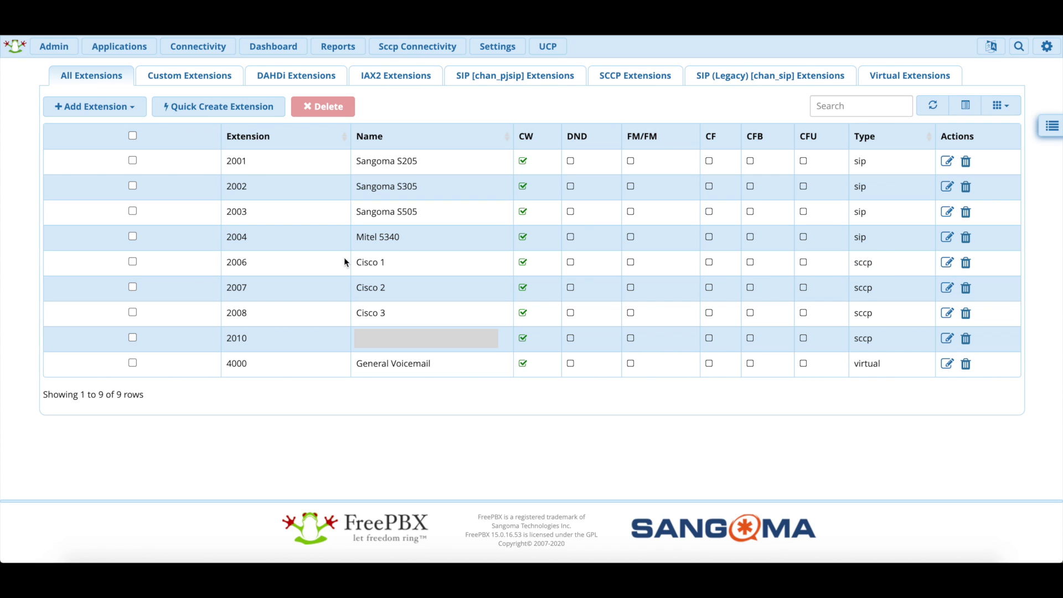
pyautogui.click(114, 116)
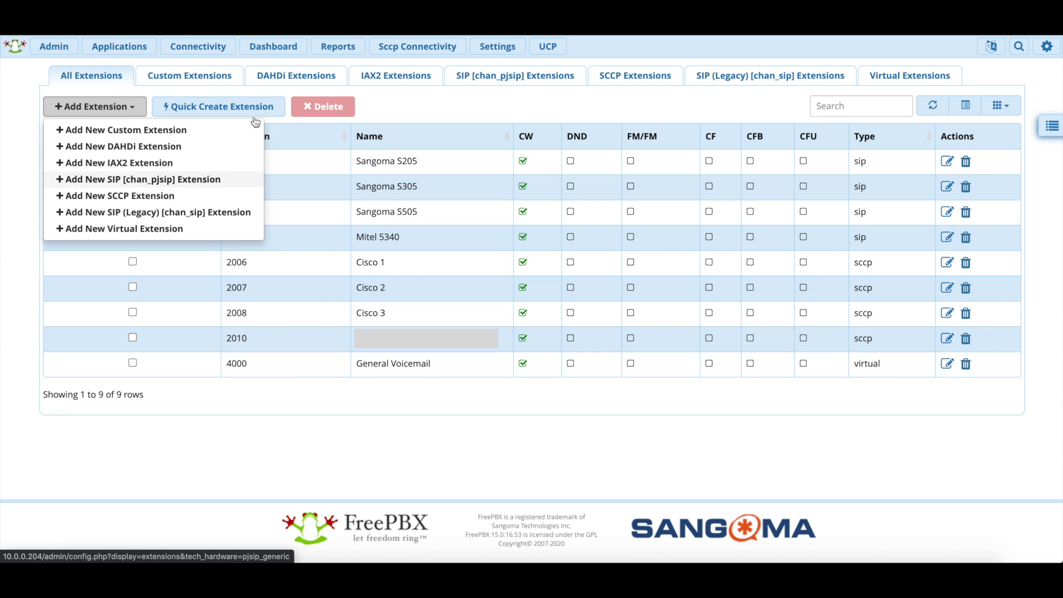
pyautogui.click(94, 340)
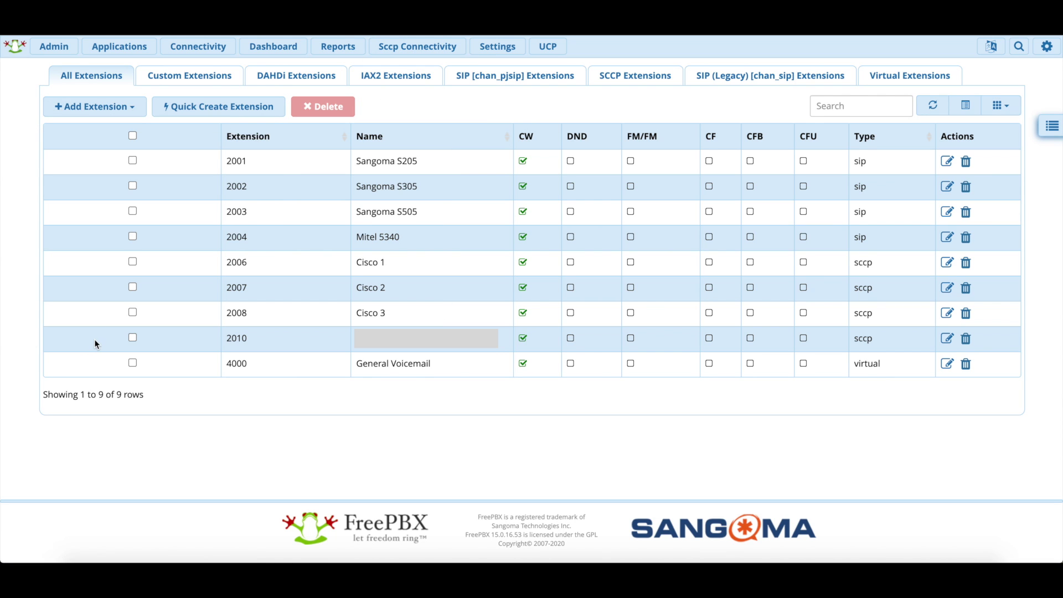